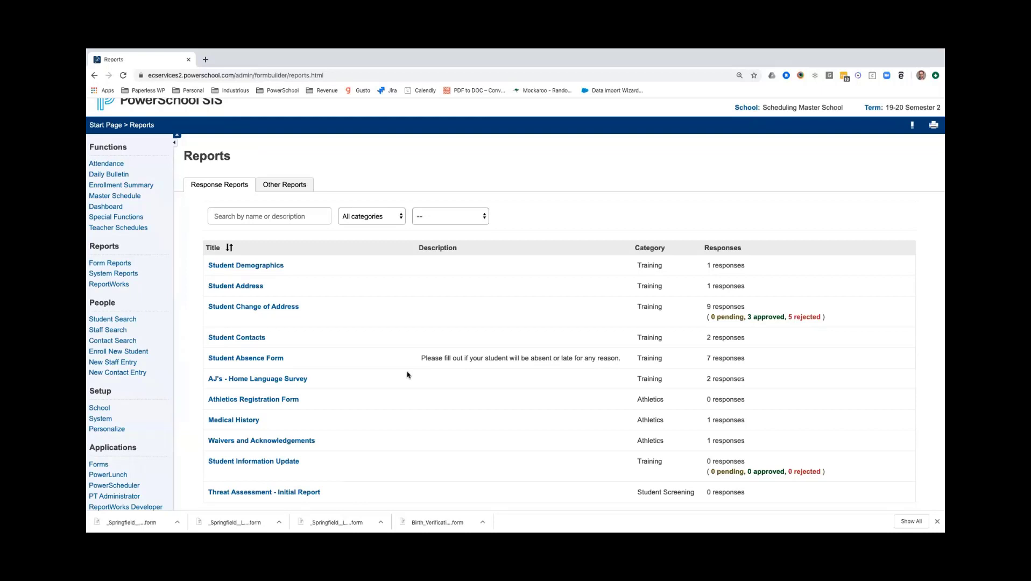
Sort the list of response reports by title in alphabetical order.
{"action": "left_click_drag", "start_coordinate": [762, 109], "coordinate": [843, 125]}
{"action": "scroll", "coordinate": [437, 333], "scroll_direction": "down", "scroll_amount": 2}
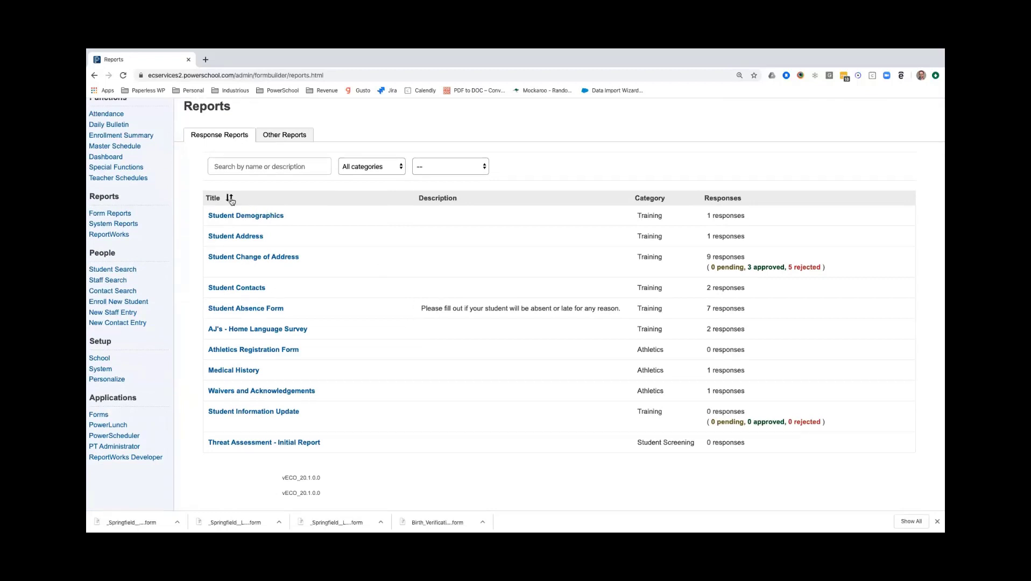
{"action": "left_click", "coordinate": [230, 198]}
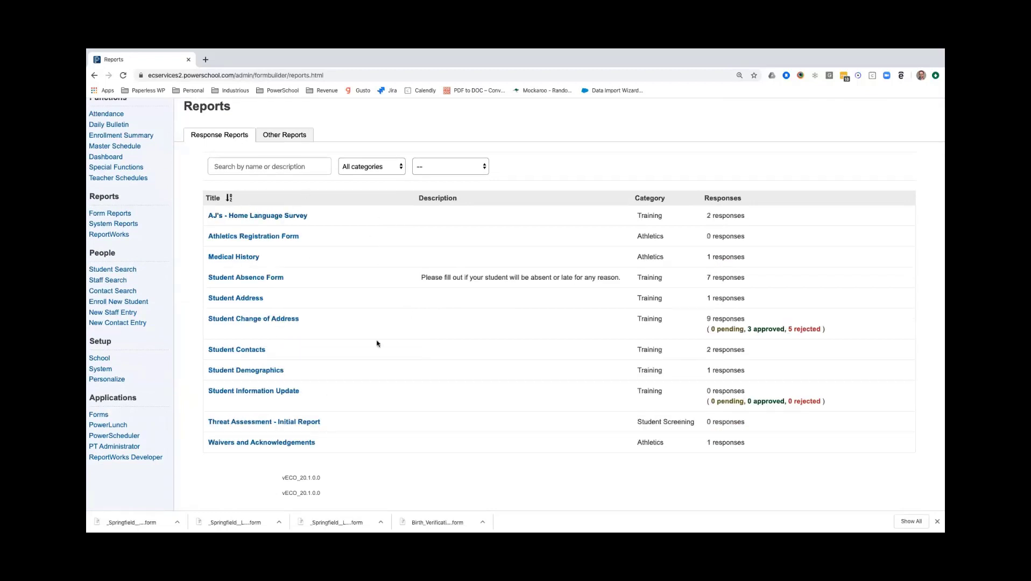
Search the response reports for "cont" and clear the search to list all forms again.
{"action": "left_click", "coordinate": [298, 168]}
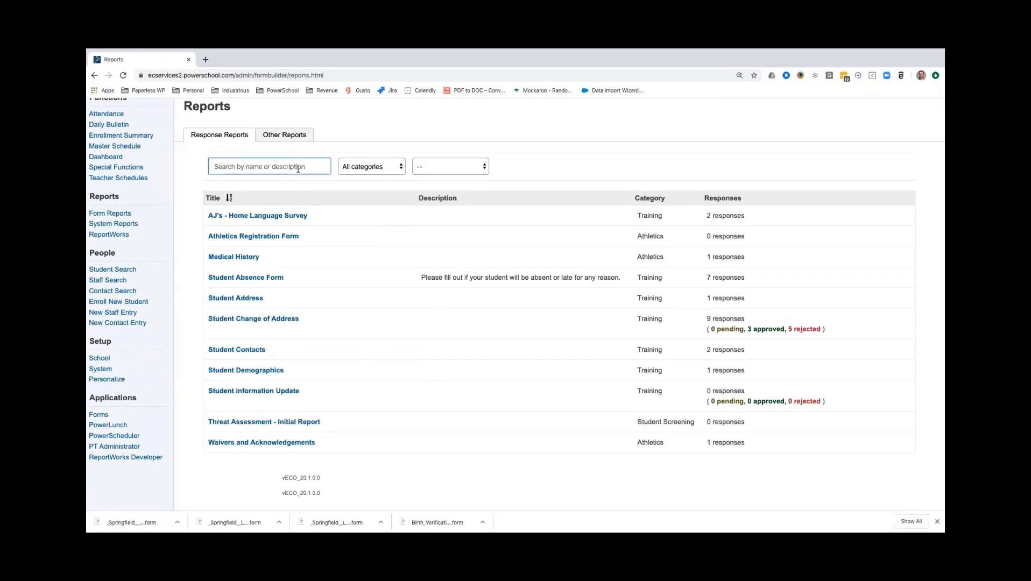
{"action": "type", "text": "cont"}
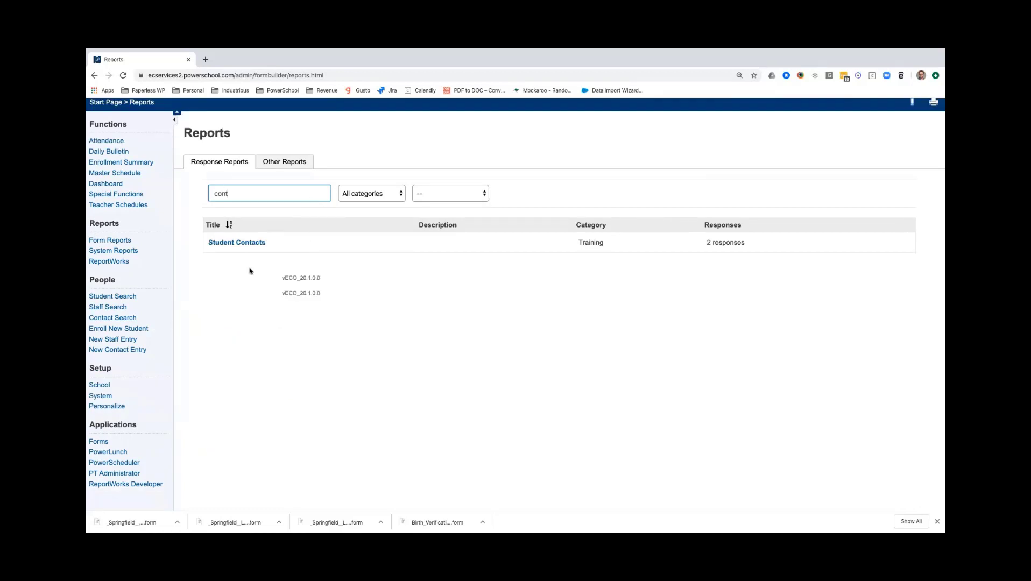
{"action": "double_click", "coordinate": [240, 199]}
{"action": "key", "text": "BackSpace"}
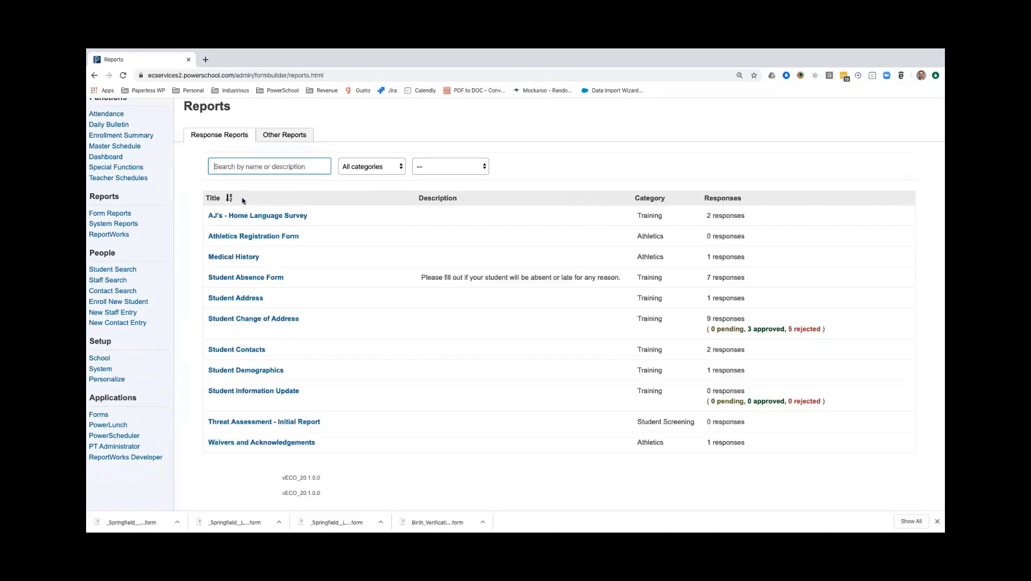
Filter the response reports by the Athletics and Student Screening categories in turn, ending with the Training category.
{"action": "left_click", "coordinate": [390, 169]}
{"action": "left_click", "coordinate": [385, 177]}
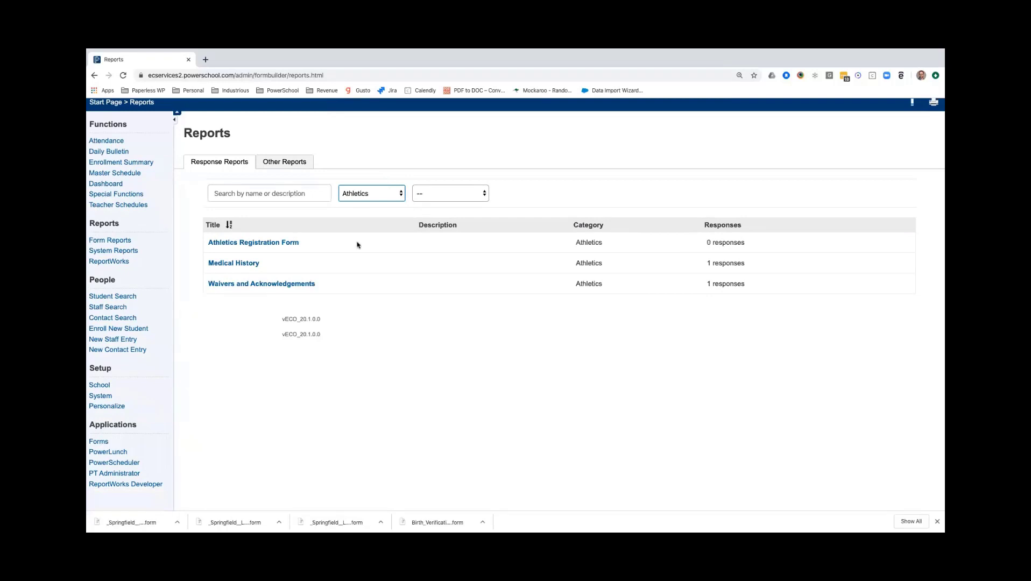
{"action": "double_click", "coordinate": [589, 242]}
{"action": "left_click", "coordinate": [388, 195]}
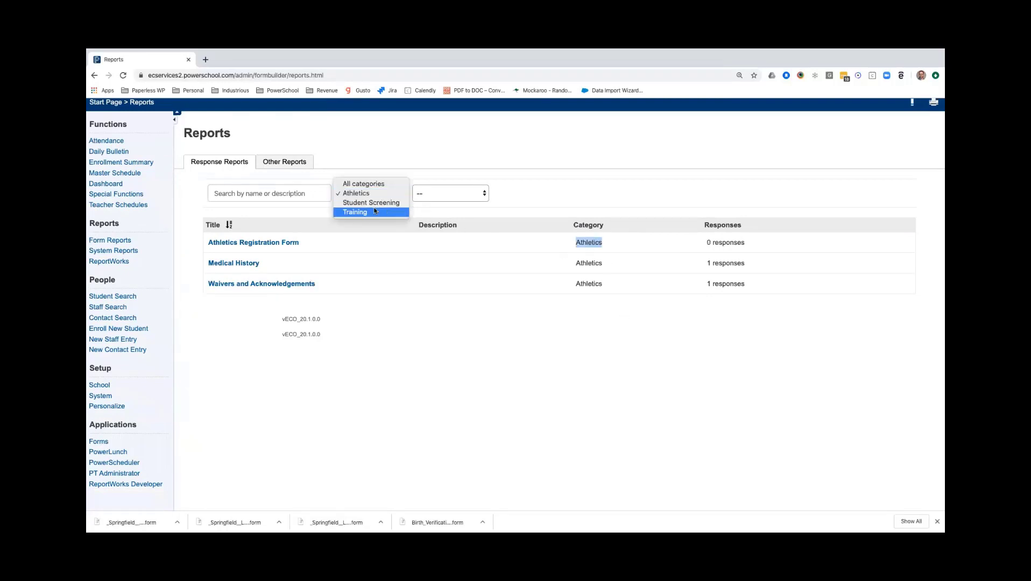
{"action": "left_click", "coordinate": [375, 203]}
{"action": "left_click", "coordinate": [383, 198]}
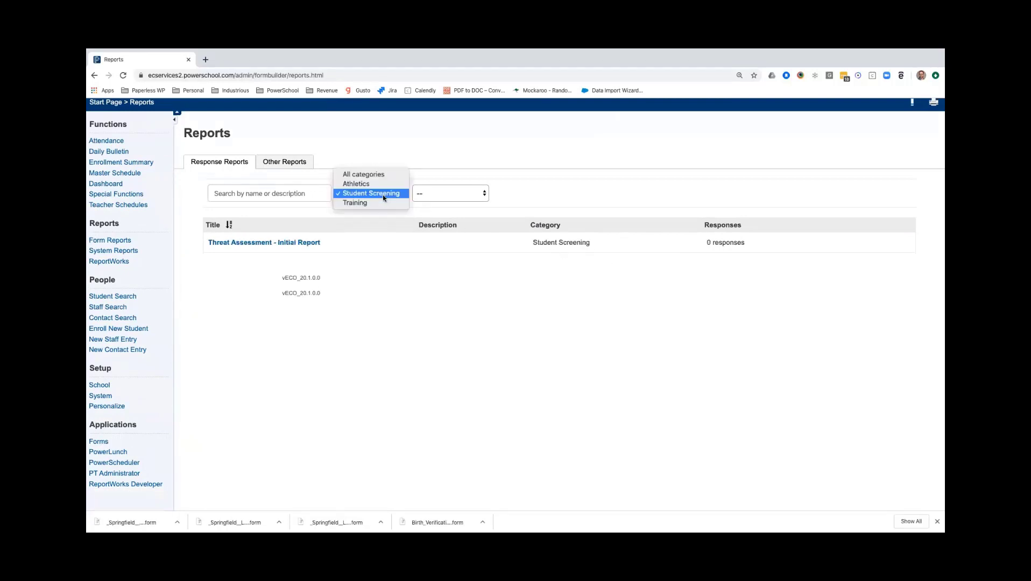
{"action": "left_click", "coordinate": [382, 203]}
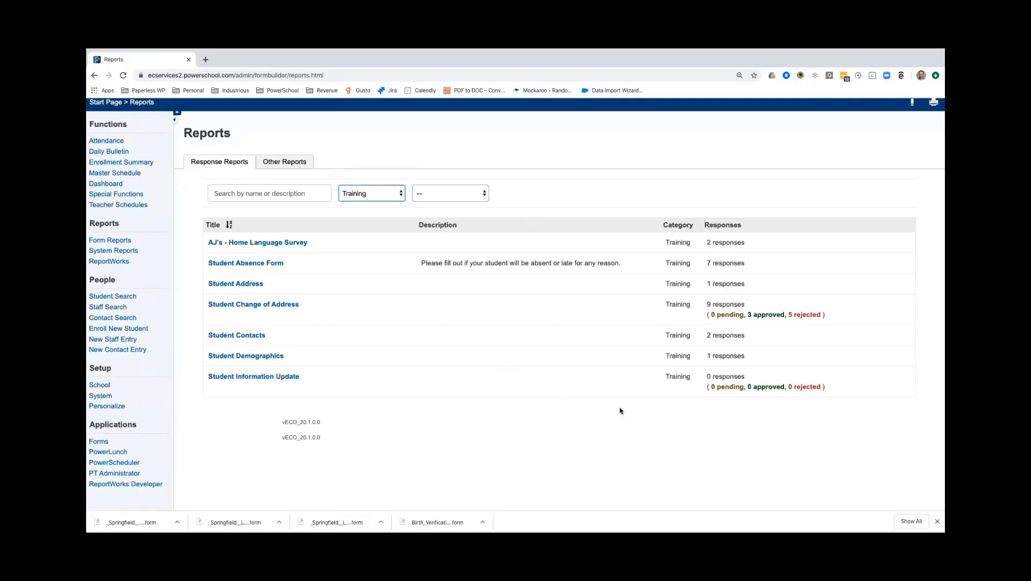
Filter the Training reports by Approval Not Enabled and by Approval Enabled, and reset the approval filter to no selection.
{"action": "left_click", "coordinate": [459, 199]}
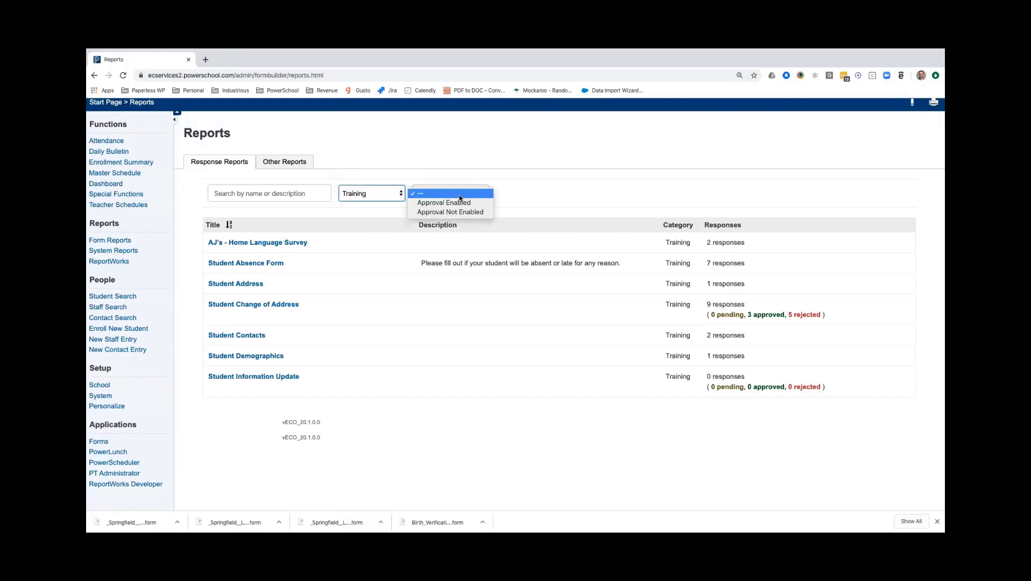
{"action": "left_click", "coordinate": [462, 214]}
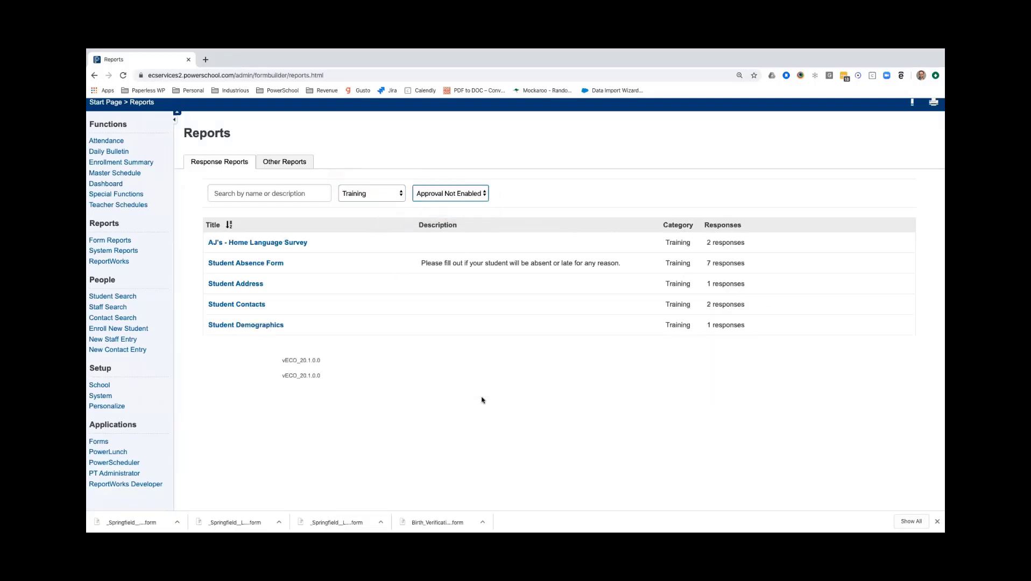
{"action": "left_click", "coordinate": [466, 195]}
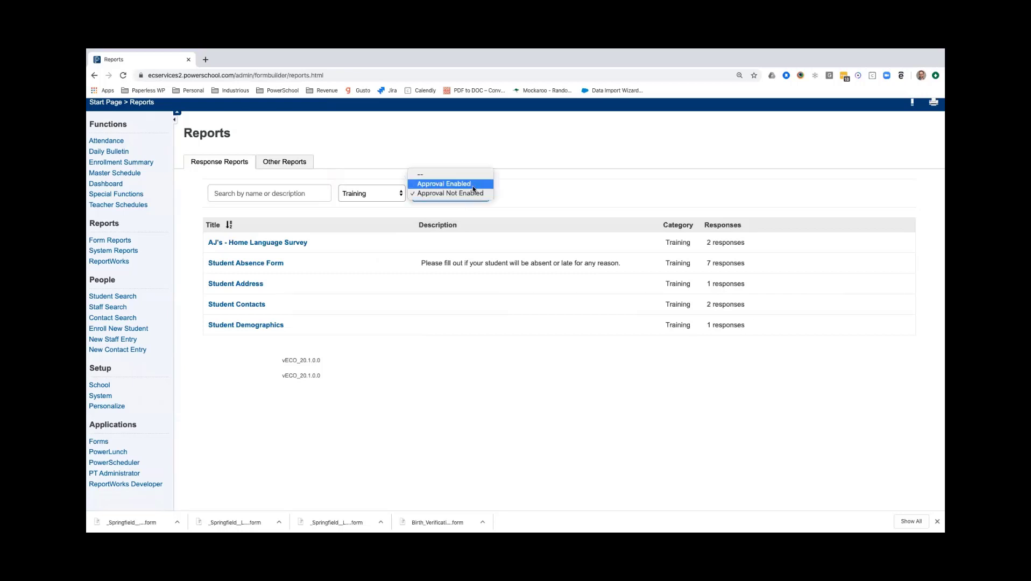
{"action": "left_click", "coordinate": [473, 185]}
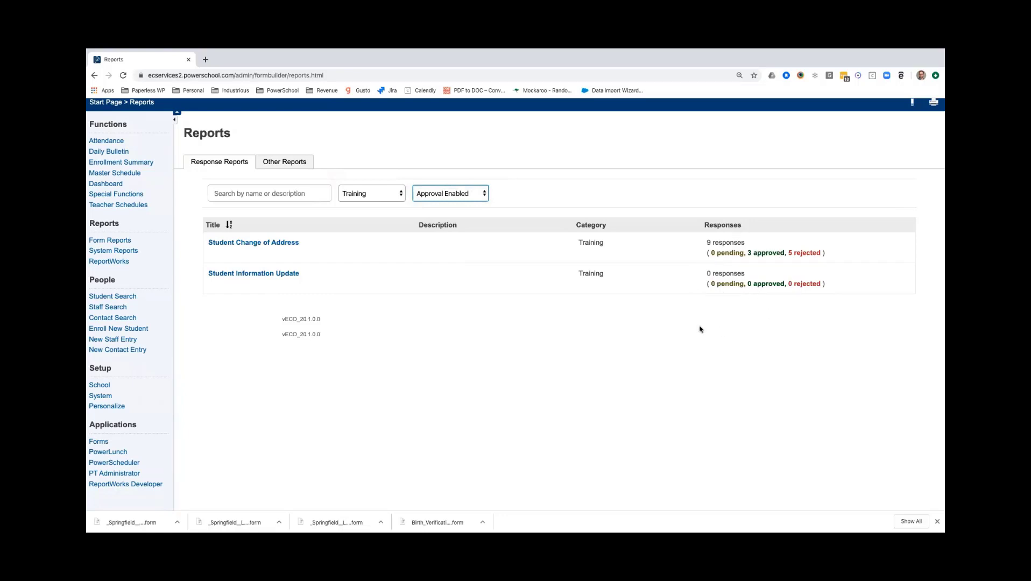
{"action": "left_click", "coordinate": [459, 195]}
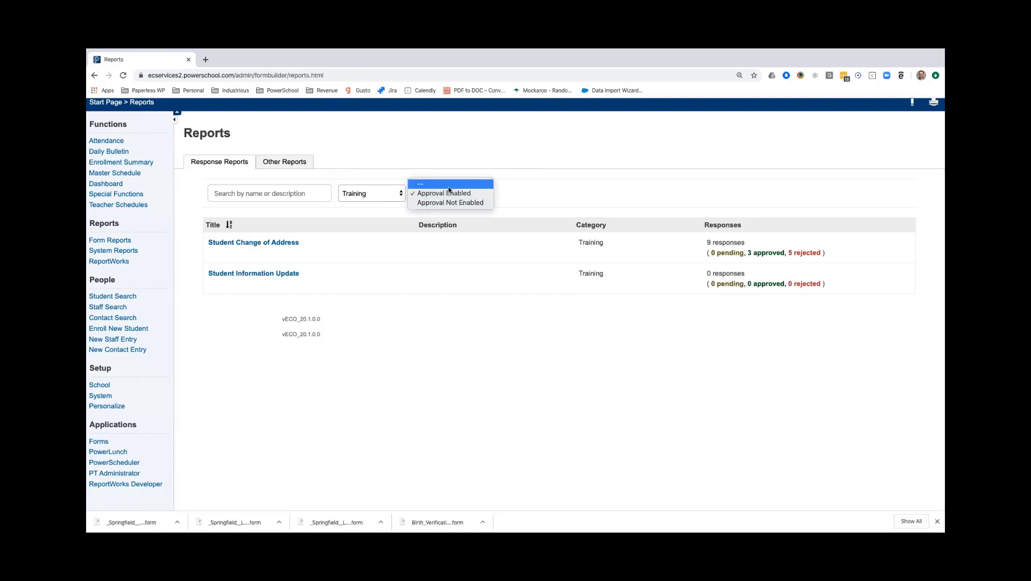
{"action": "left_click", "coordinate": [448, 185]}
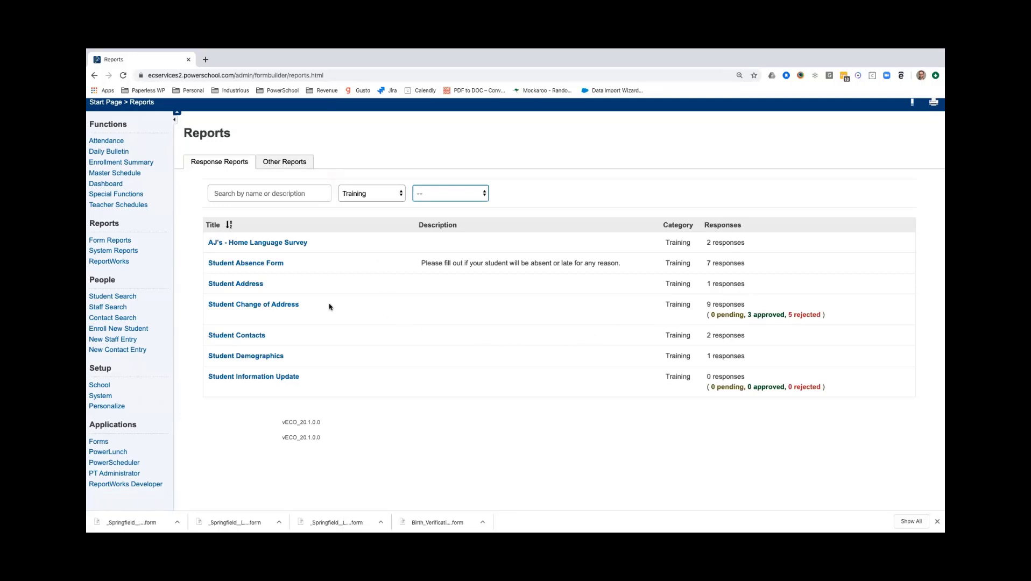
Open the Student Change of Address report and examine the responder, type, approval status and date of the responses.
{"action": "left_click", "coordinate": [242, 304]}
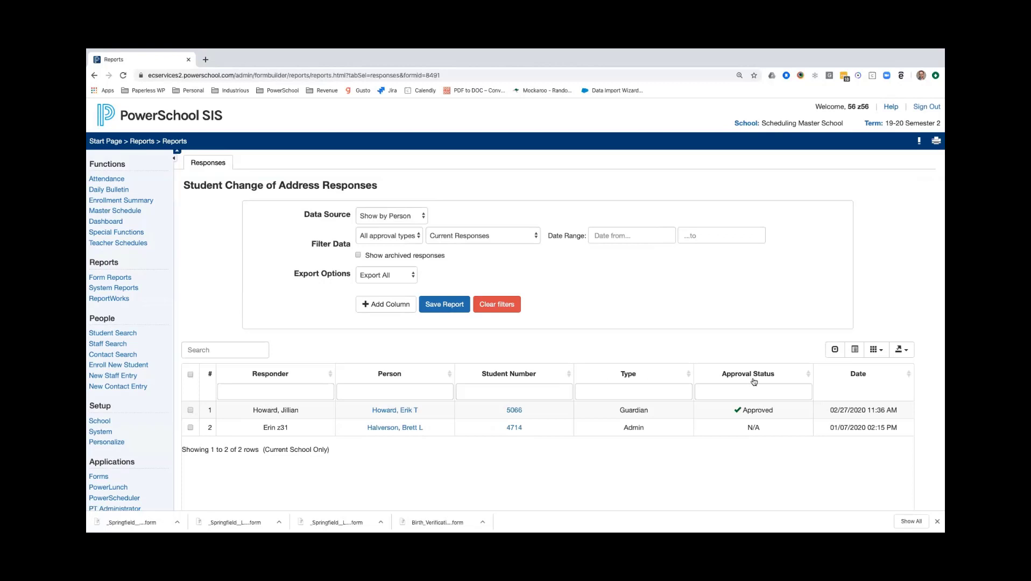
{"action": "scroll", "coordinate": [754, 382], "scroll_direction": "down", "scroll_amount": 2}
{"action": "left_click_drag", "start_coordinate": [830, 359], "coordinate": [892, 360]}
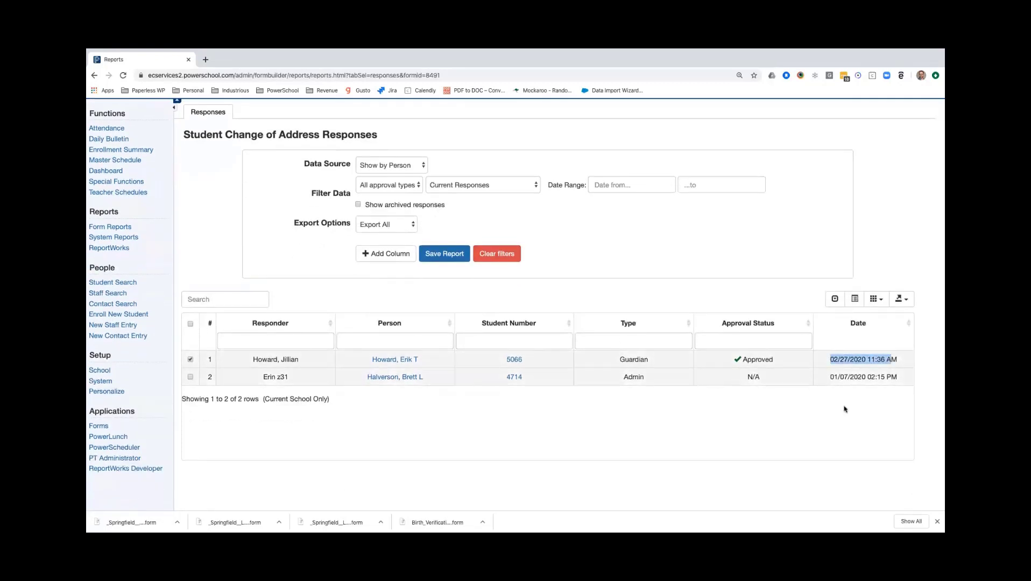
{"action": "left_click", "coordinate": [615, 410]}
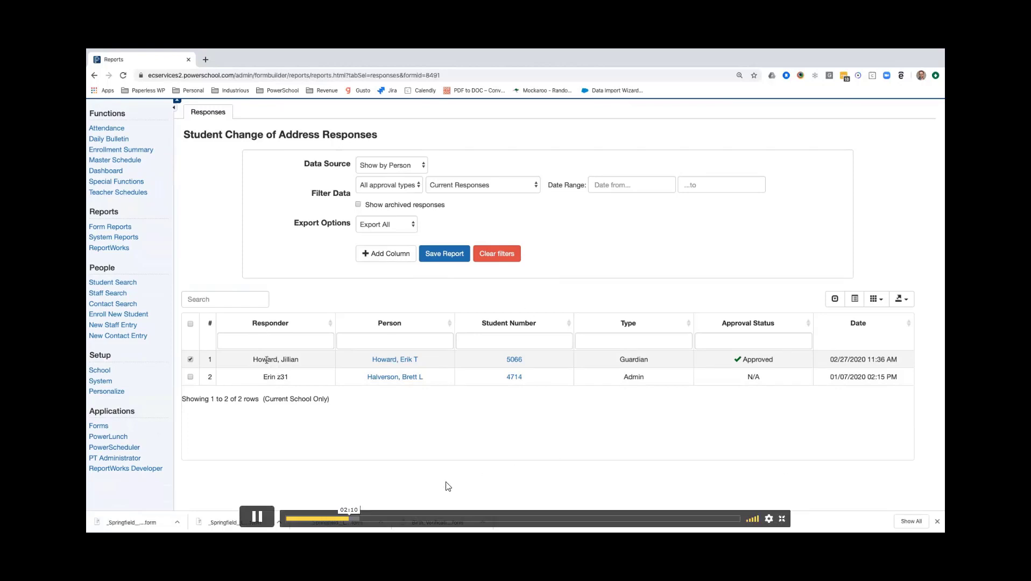
{"action": "left_click_drag", "start_coordinate": [253, 359], "coordinate": [284, 359]}
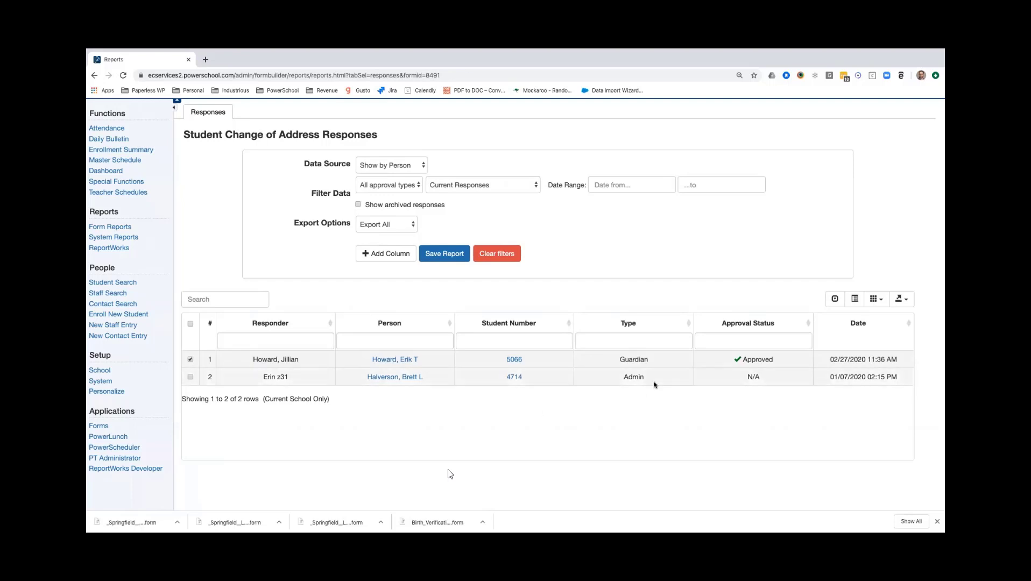
{"action": "mouse_move", "coordinate": [448, 472]}
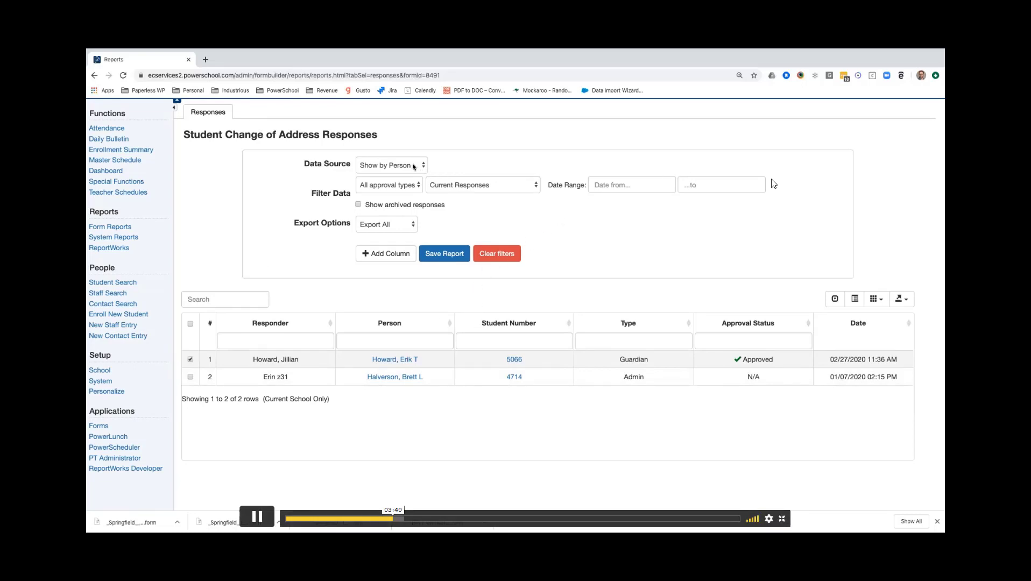
Switch the data source to Show by Response and examine the responders and dates of the individual submissions.
{"action": "left_click", "coordinate": [418, 167]}
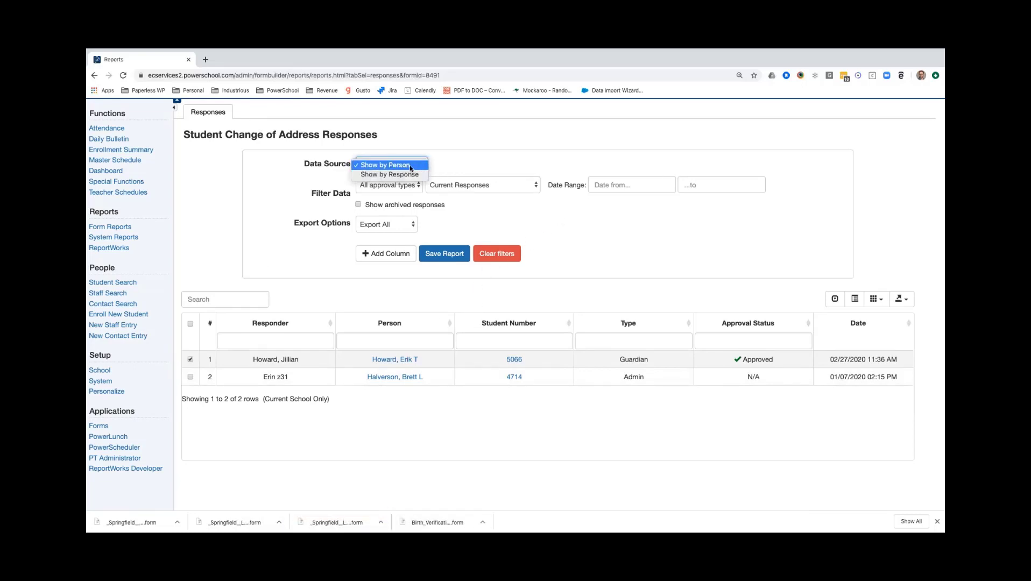
{"action": "left_click", "coordinate": [415, 176]}
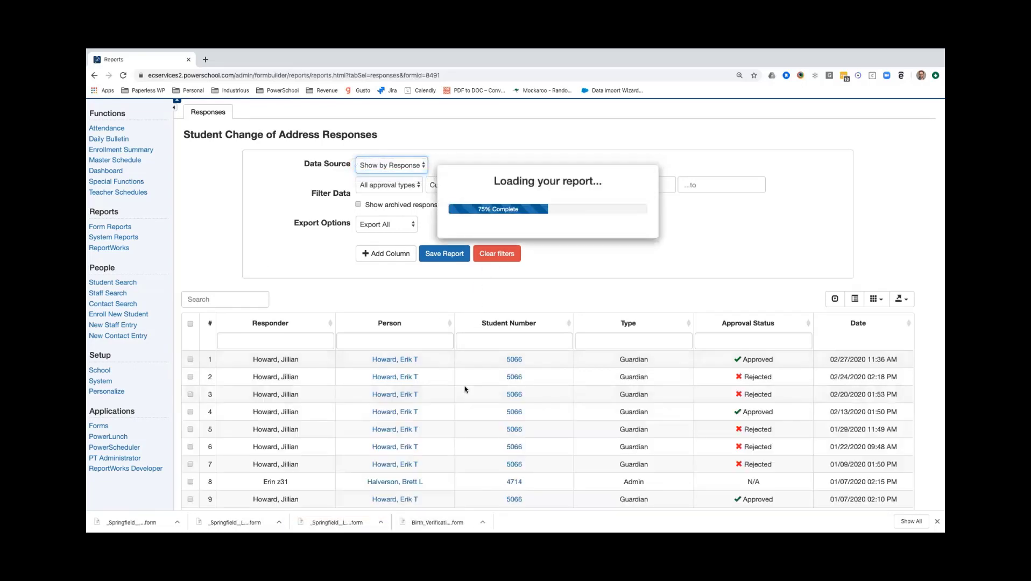
{"action": "scroll", "coordinate": [586, 383], "scroll_direction": "down", "scroll_amount": 3}
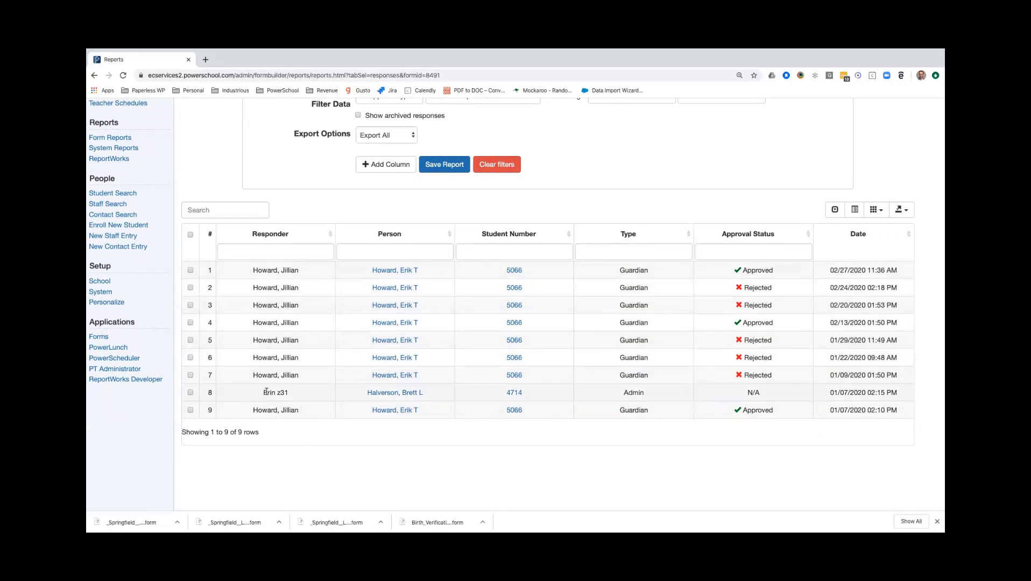
{"action": "left_click_drag", "start_coordinate": [265, 393], "coordinate": [289, 394]}
{"action": "left_click", "coordinate": [312, 397]}
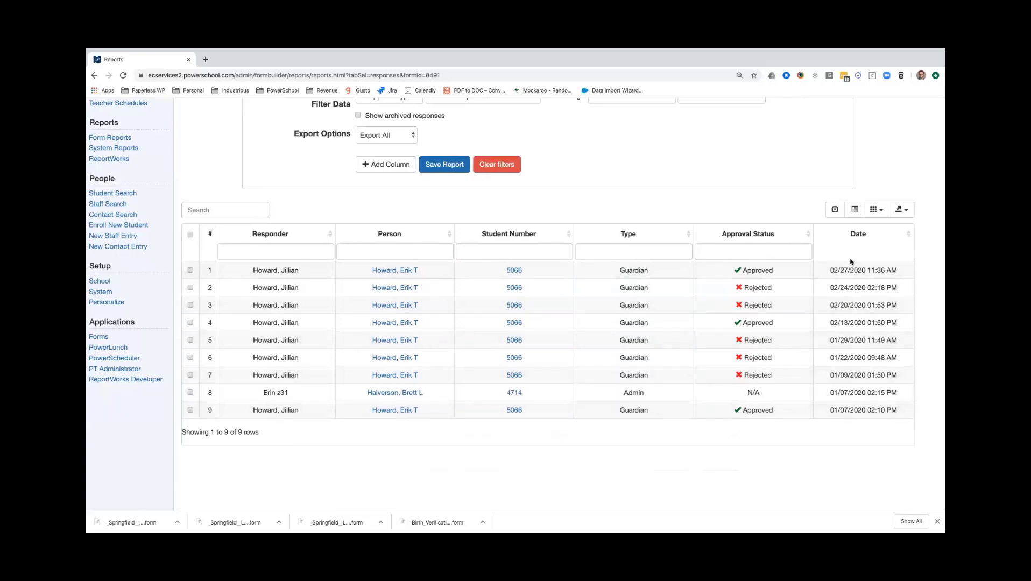
{"action": "left_click_drag", "start_coordinate": [831, 271], "coordinate": [854, 273]}
{"action": "left_click", "coordinate": [856, 284]}
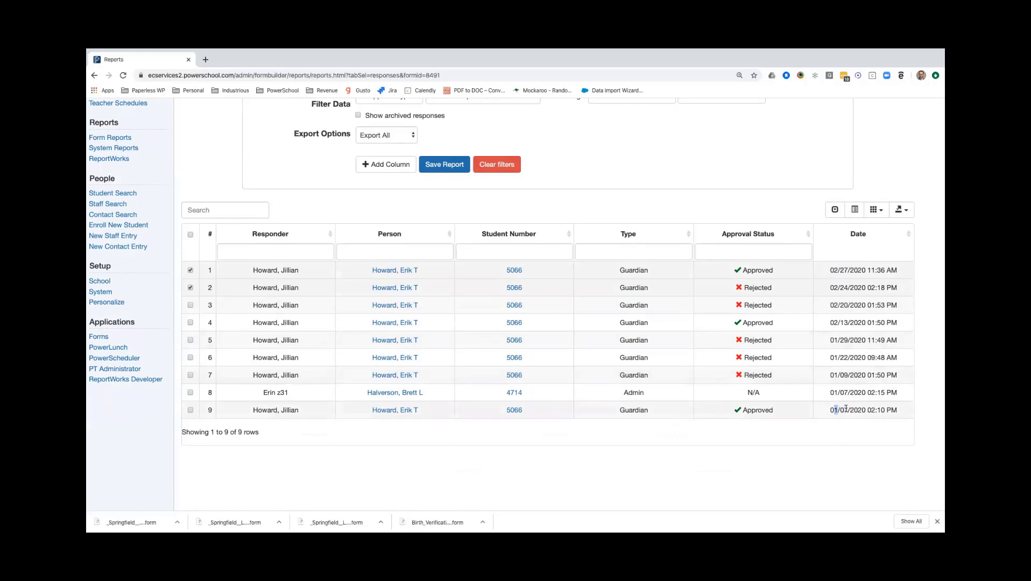
{"action": "left_click_drag", "start_coordinate": [833, 409], "coordinate": [855, 418]}
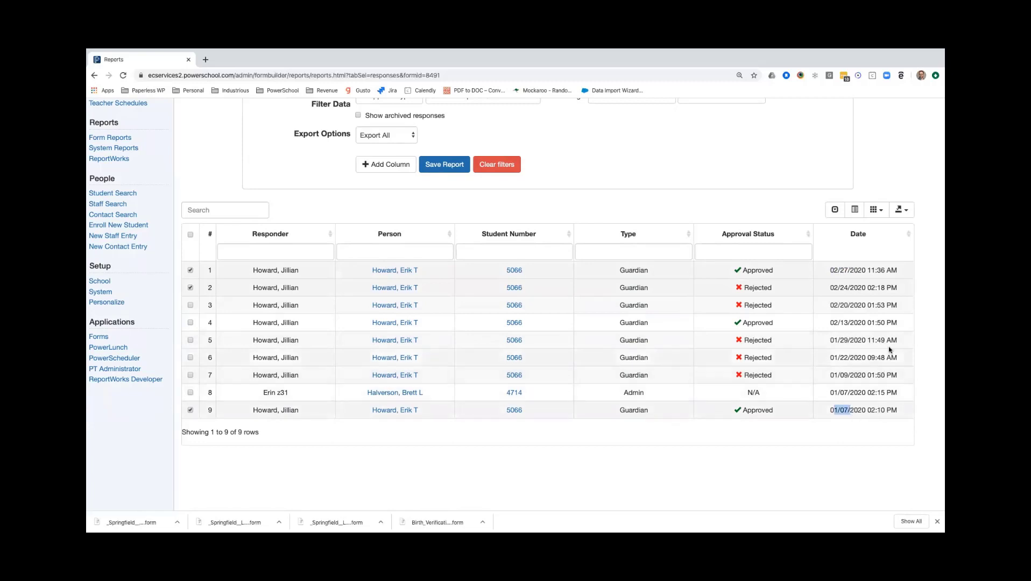
{"action": "left_click", "coordinate": [818, 455]}
Set the data source of the Student Change of Address responses back to Show by Person.
{"action": "scroll", "coordinate": [576, 470], "scroll_direction": "up", "scroll_amount": 2}
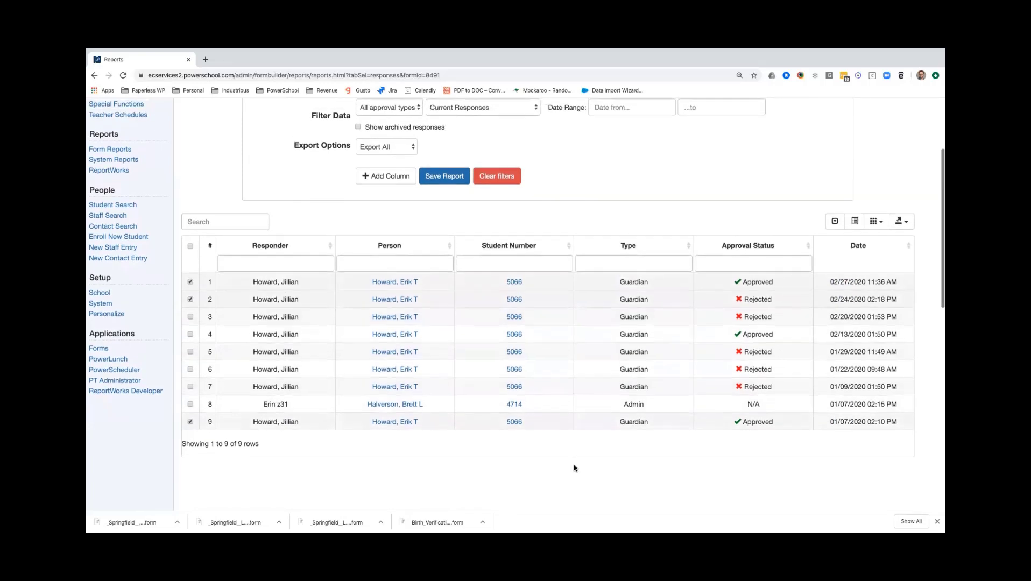
{"action": "scroll", "coordinate": [574, 469], "scroll_direction": "up", "scroll_amount": 1}
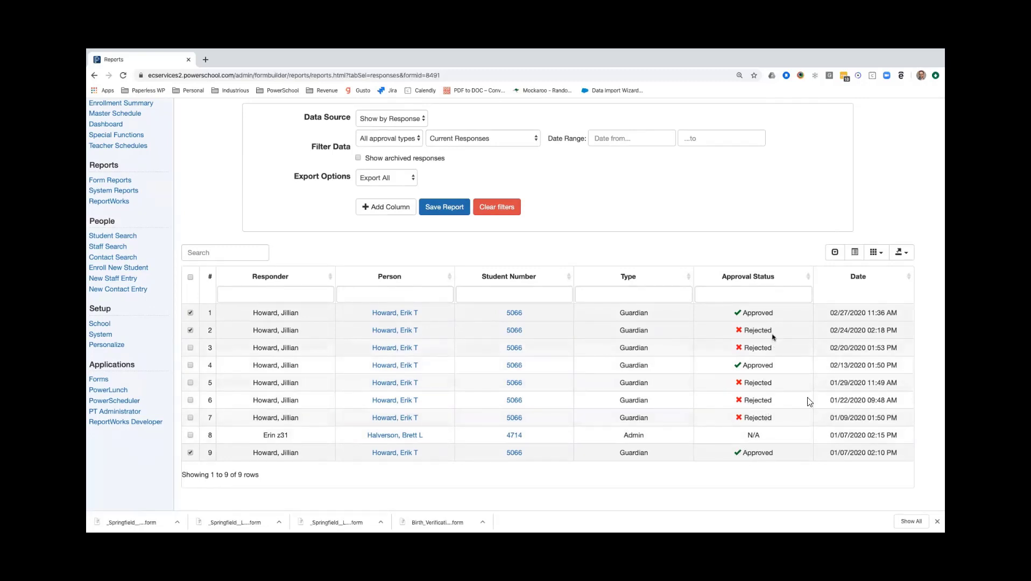
{"action": "scroll", "coordinate": [777, 341], "scroll_direction": "up", "scroll_amount": 1}
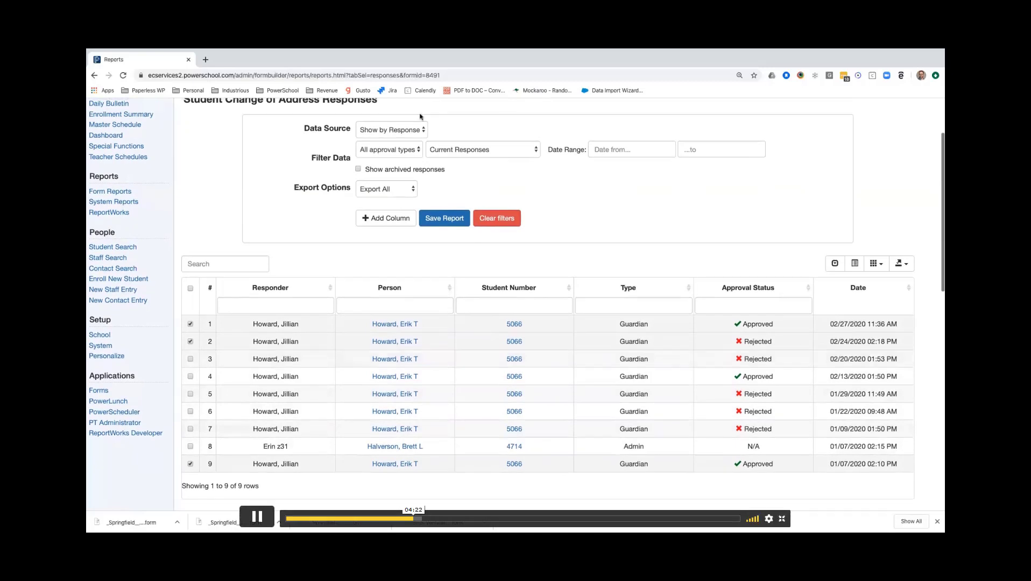
{"action": "left_click", "coordinate": [415, 129]}
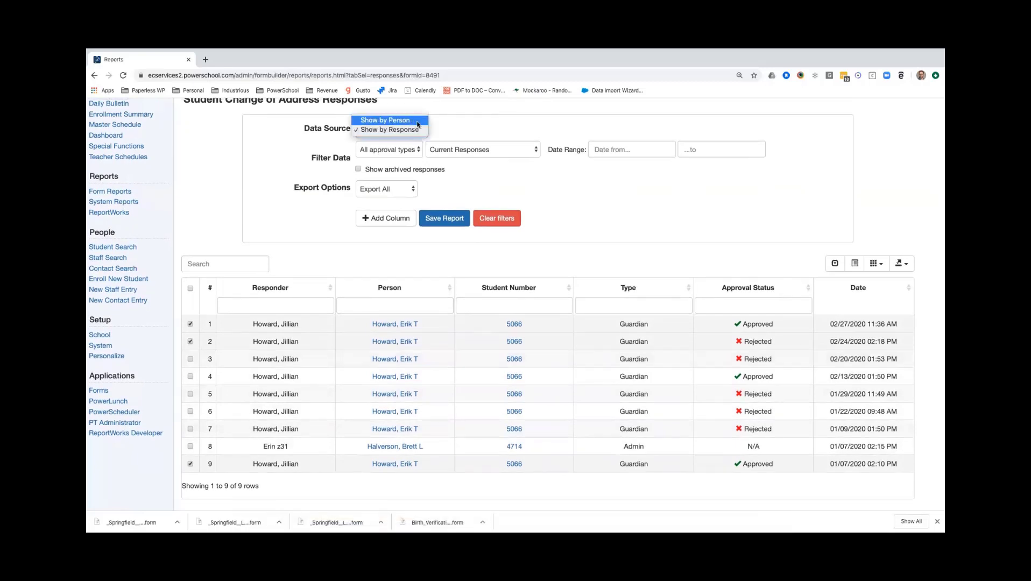
{"action": "left_click", "coordinate": [417, 121]}
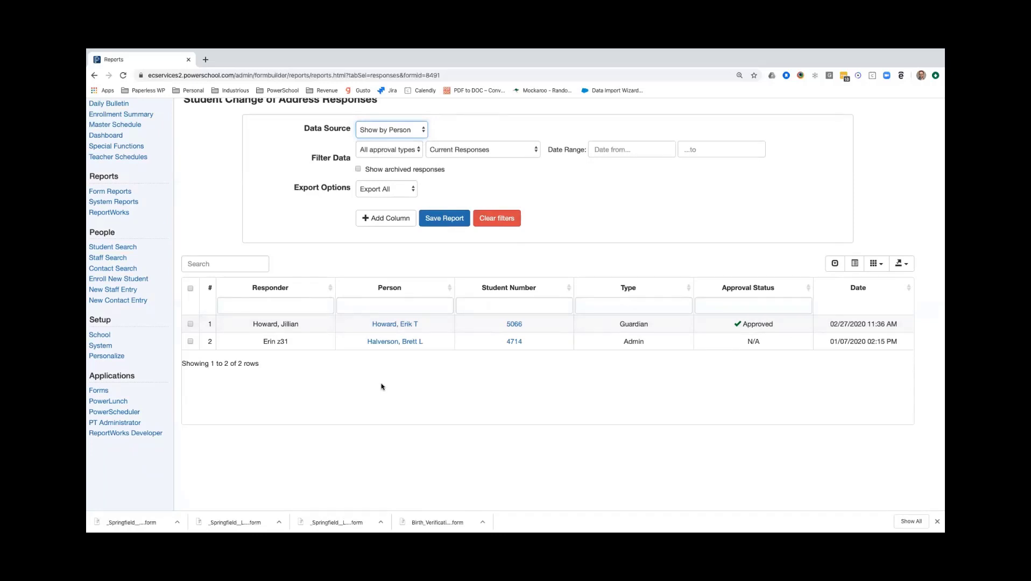
{"action": "left_click", "coordinate": [422, 129]}
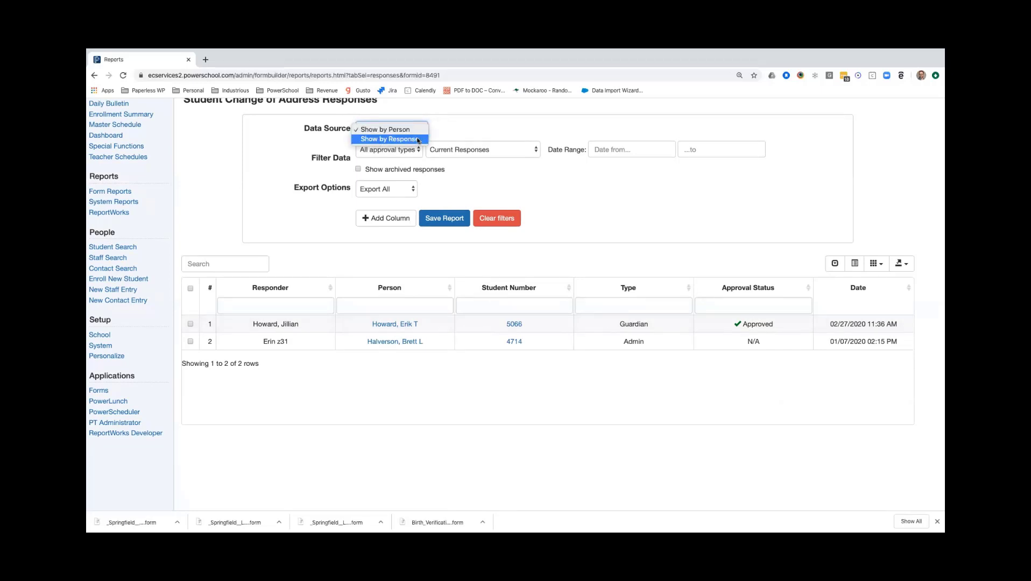
{"action": "left_click", "coordinate": [484, 130]}
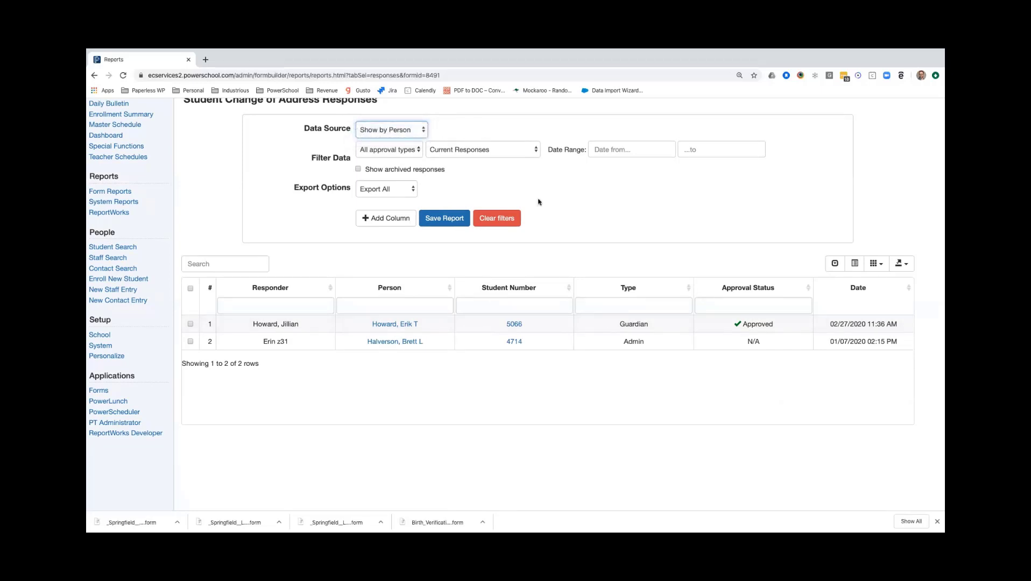
Go to the Start Page and list the students whose last names begin with H.
{"action": "scroll", "coordinate": [323, 231], "scroll_direction": "up", "scroll_amount": 3}
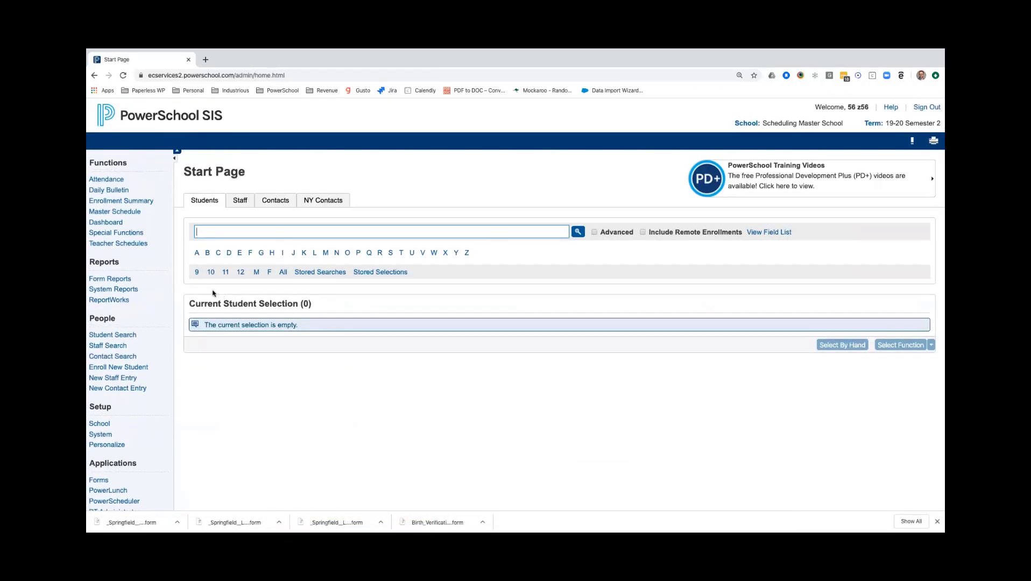
{"action": "left_click", "coordinate": [272, 254]}
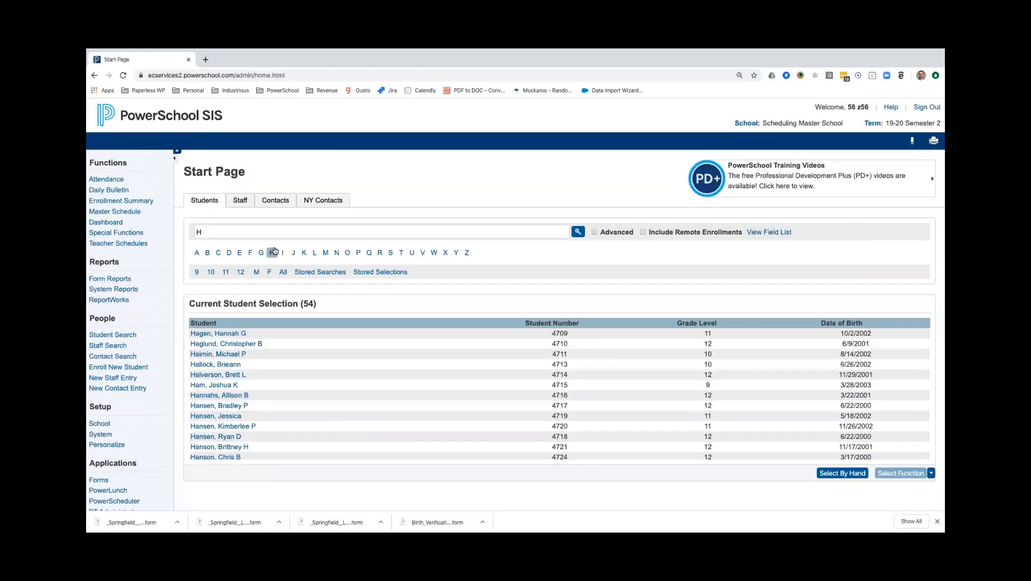
Open the Student Change of Address form report and filter its responses to Current Selection Responders.
{"action": "left_click", "coordinate": [110, 279]}
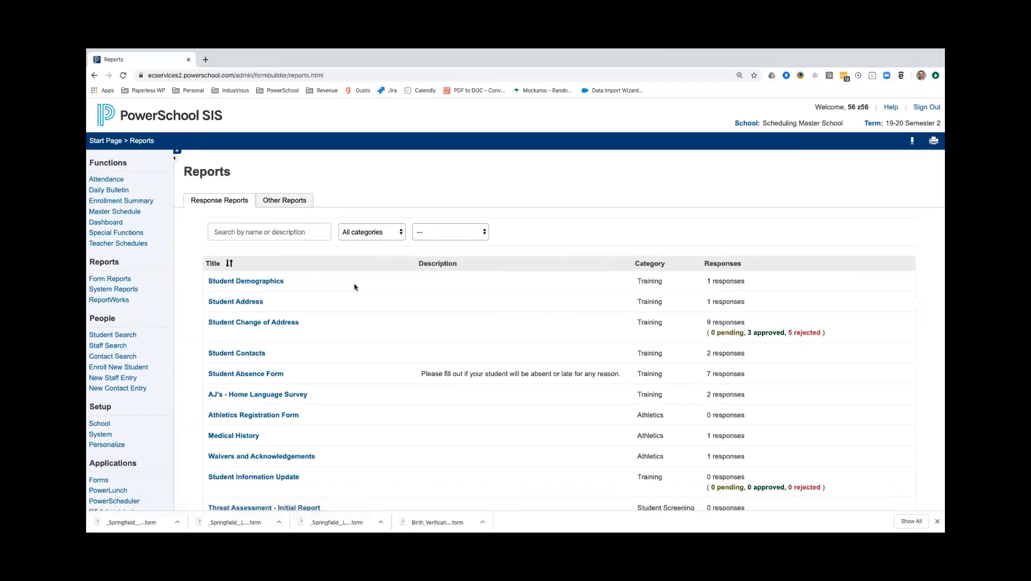
{"action": "left_click", "coordinate": [247, 323]}
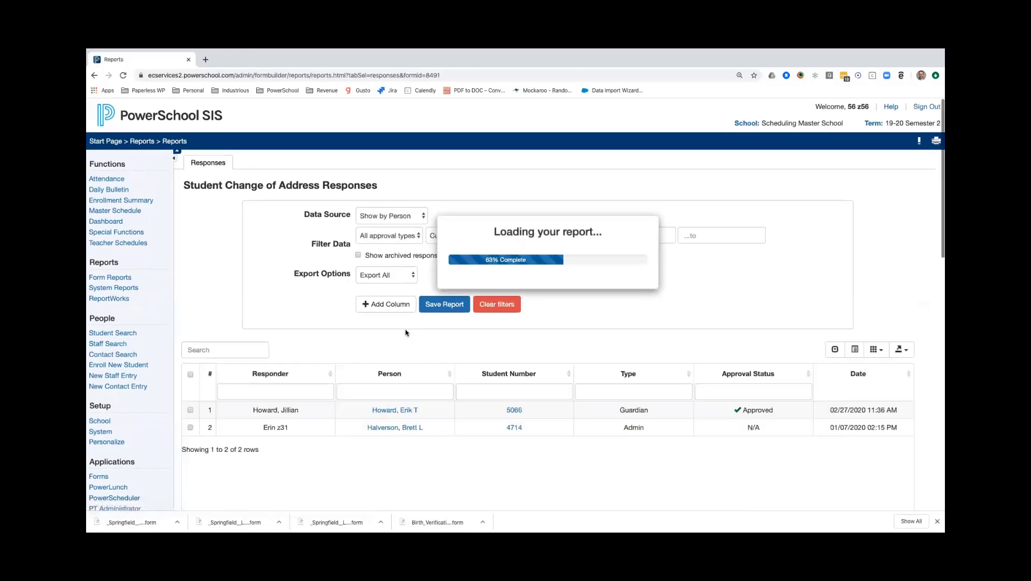
{"action": "scroll", "coordinate": [431, 385], "scroll_direction": "down", "scroll_amount": 1}
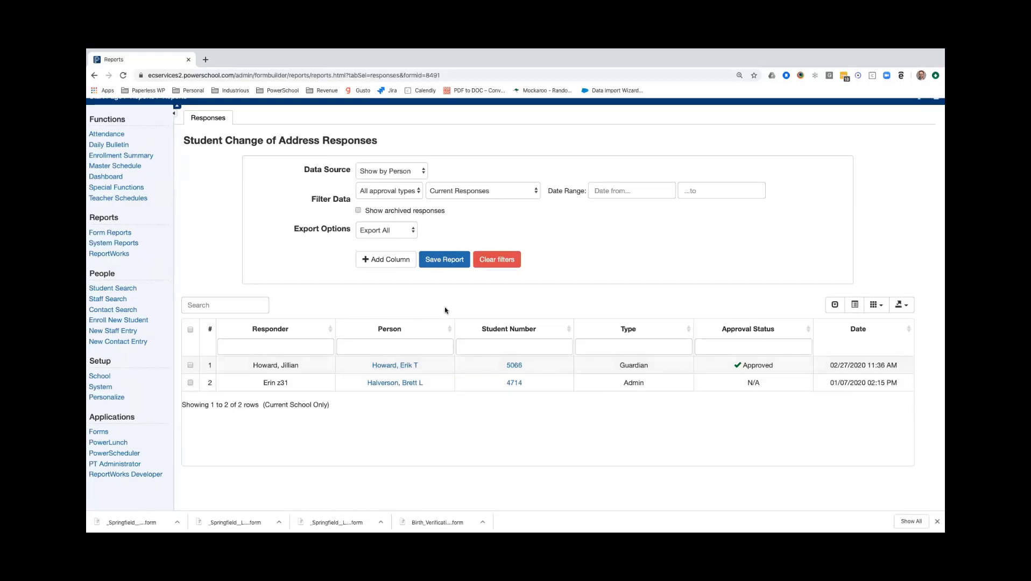
{"action": "left_click", "coordinate": [520, 192]}
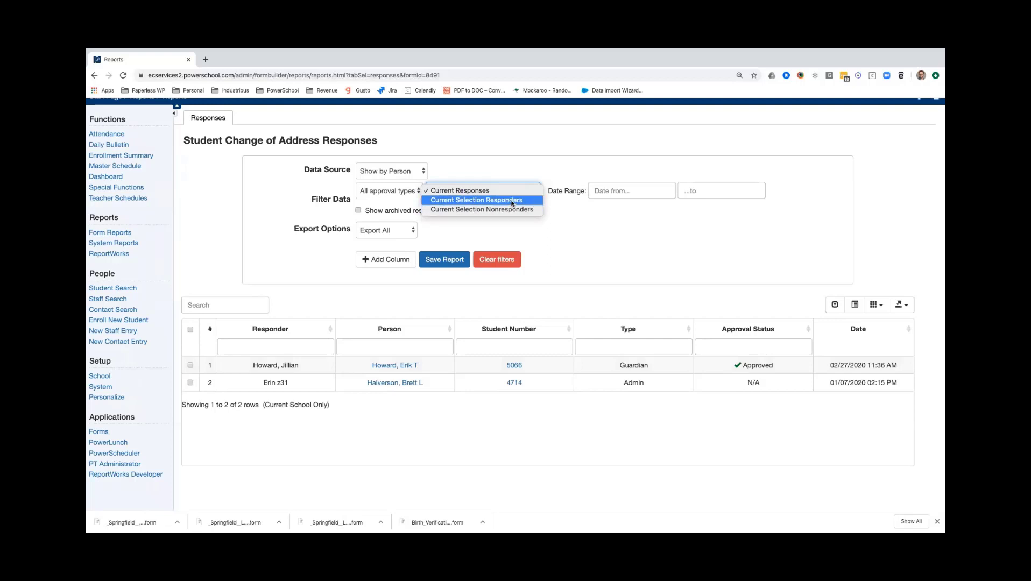
{"action": "left_click", "coordinate": [513, 202]}
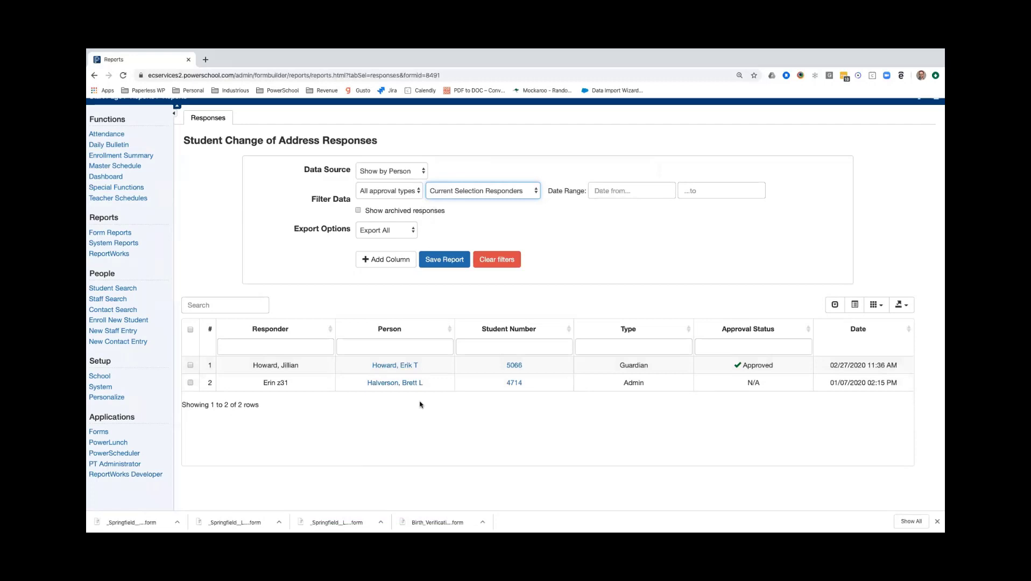
Filter the report to Current Selection Nonresponders and examine the listed students.
{"action": "left_click", "coordinate": [535, 191]}
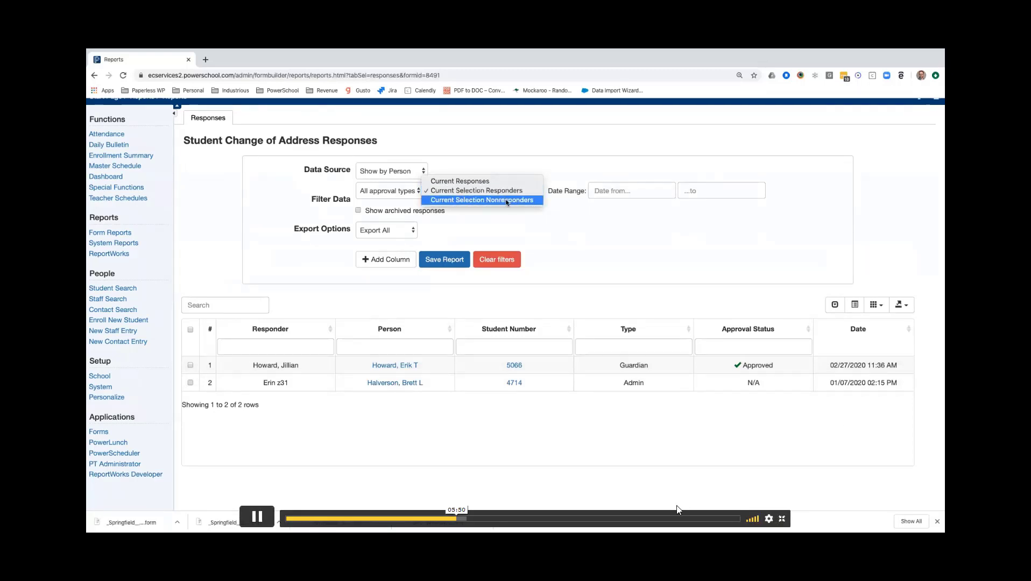
{"action": "left_click", "coordinate": [506, 200]}
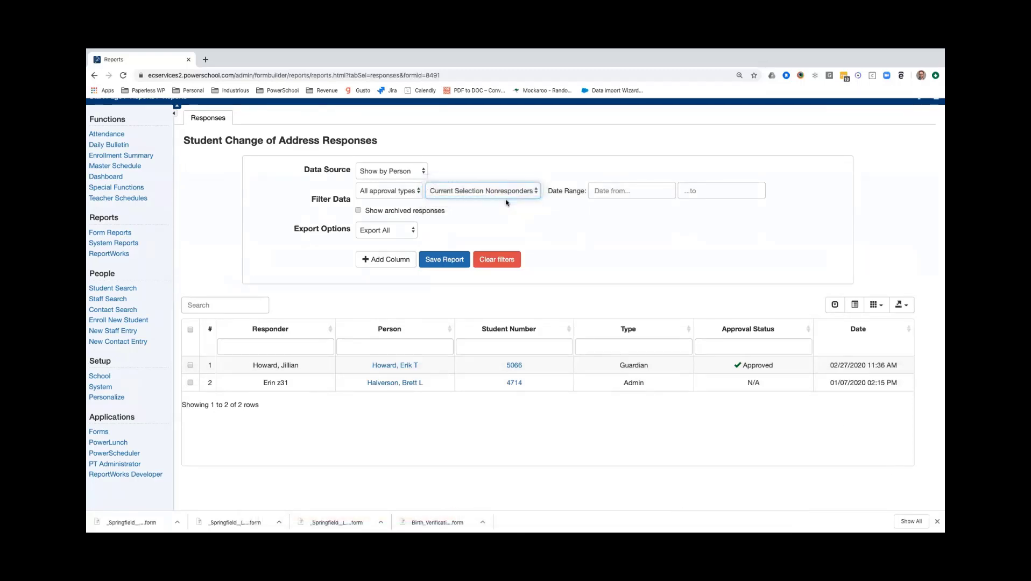
{"action": "scroll", "coordinate": [555, 273], "scroll_direction": "down", "scroll_amount": 2}
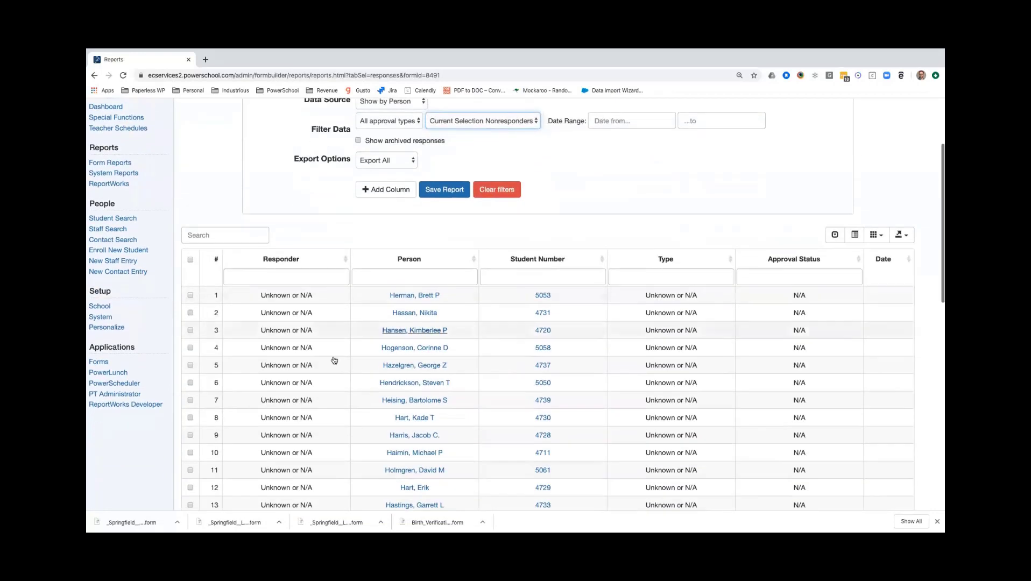
{"action": "scroll", "coordinate": [456, 356], "scroll_direction": "down", "scroll_amount": 1}
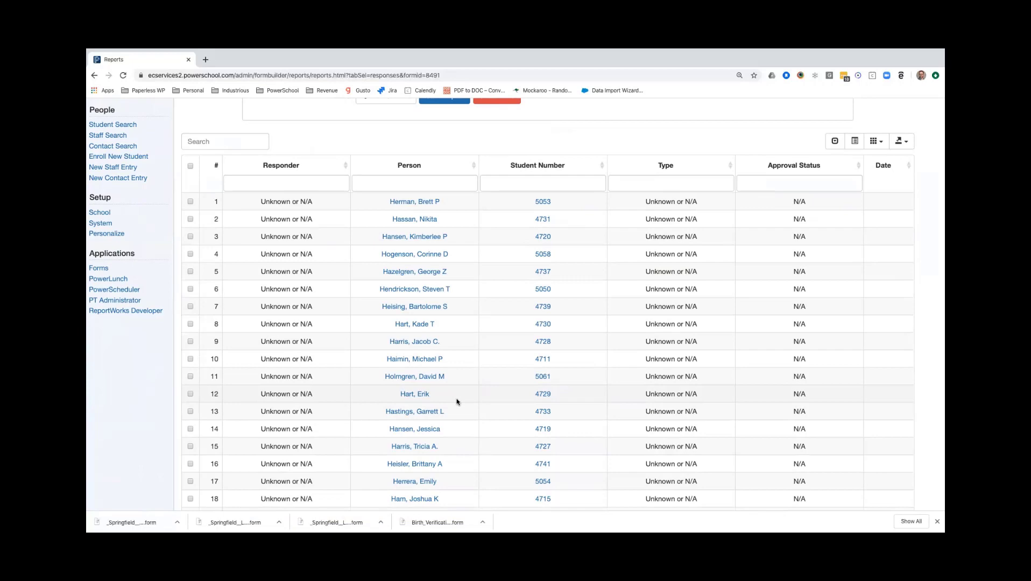
{"action": "scroll", "coordinate": [457, 402], "scroll_direction": "up", "scroll_amount": 3}
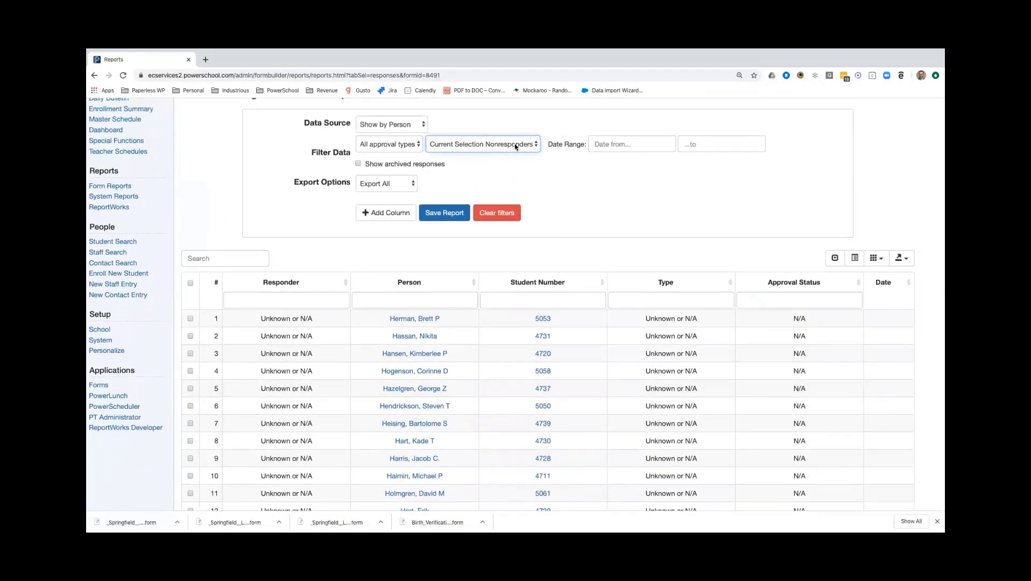
{"action": "scroll", "coordinate": [694, 274], "scroll_direction": "down", "scroll_amount": 3}
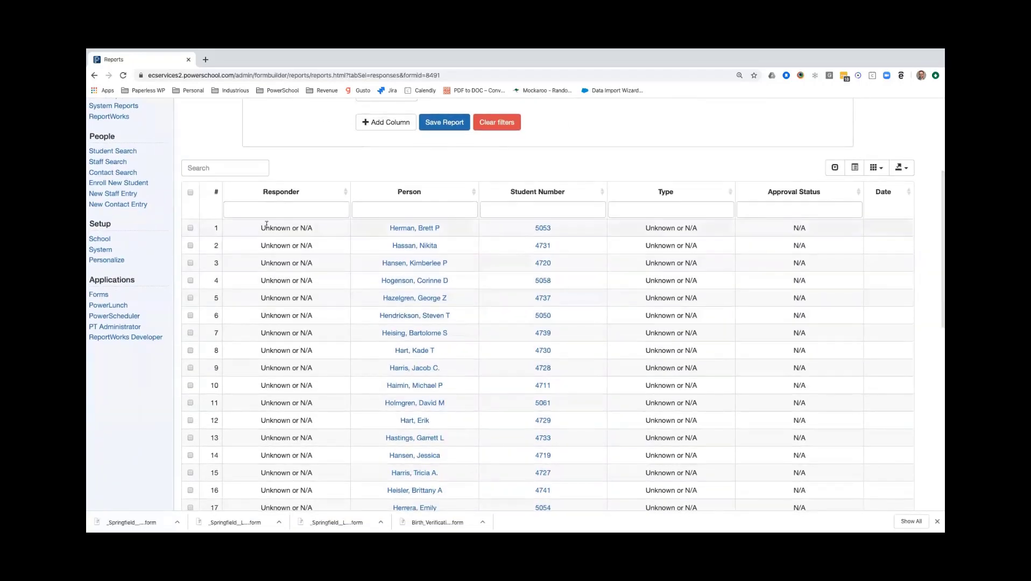
Check all nonresponder rows in the report and clear the checked rows again.
{"action": "left_click_drag", "start_coordinate": [268, 227], "coordinate": [315, 226]}
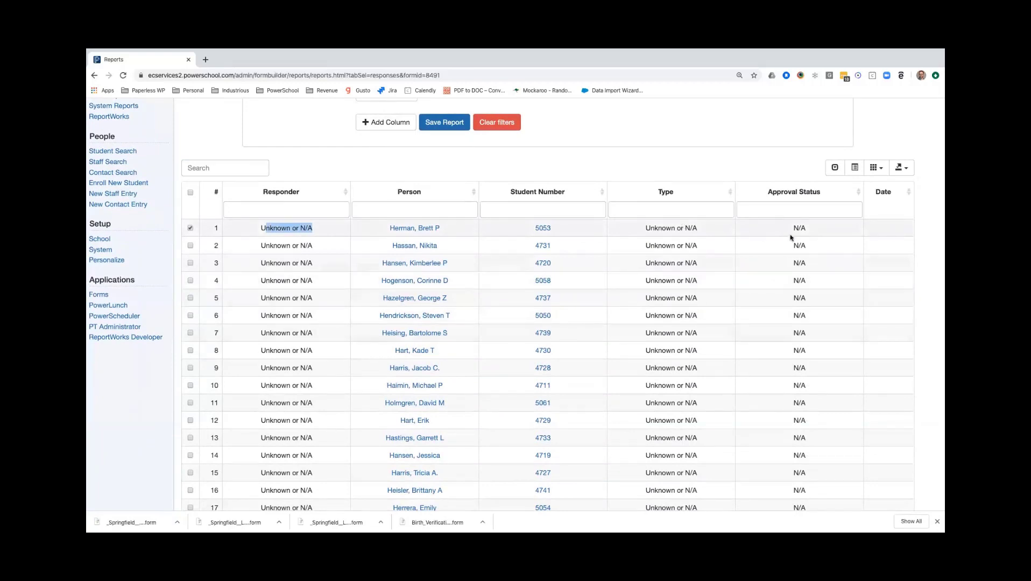
{"action": "left_click", "coordinate": [597, 336]}
{"action": "left_click", "coordinate": [191, 192]}
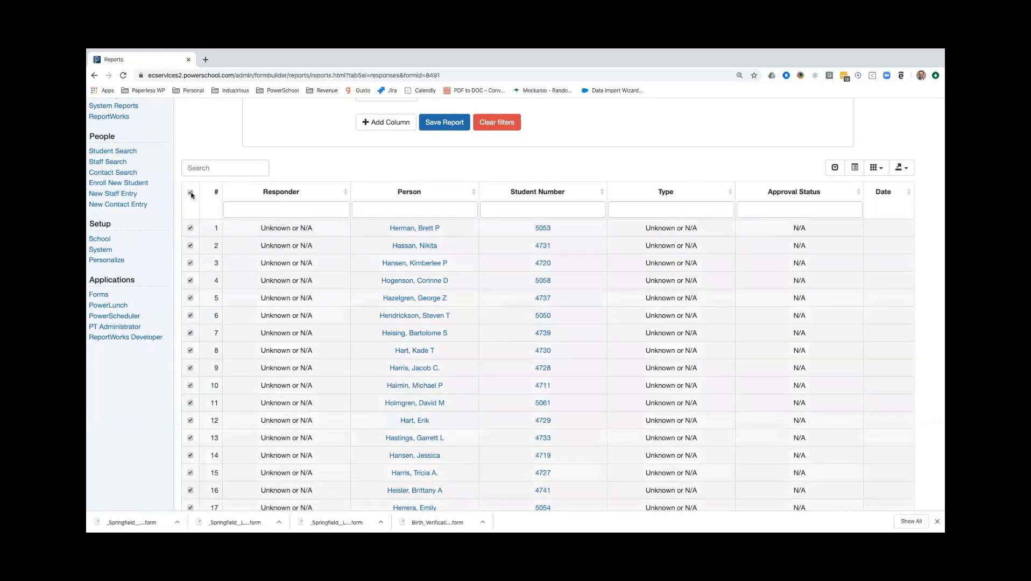
{"action": "left_click", "coordinate": [190, 192]}
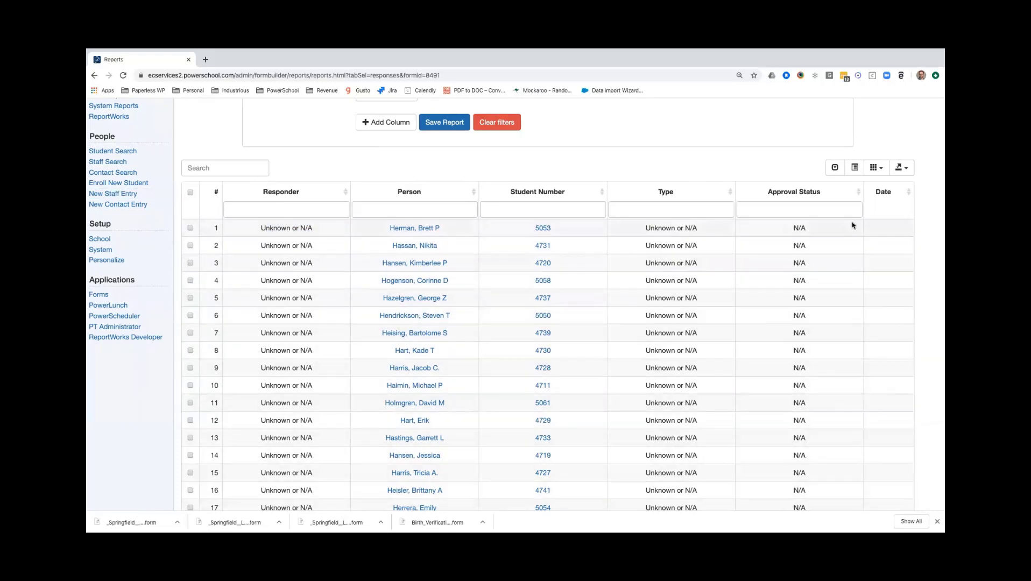
Make the listed nonresponders the current student selection and review the students on the Start Page.
{"action": "left_click", "coordinate": [909, 169]}
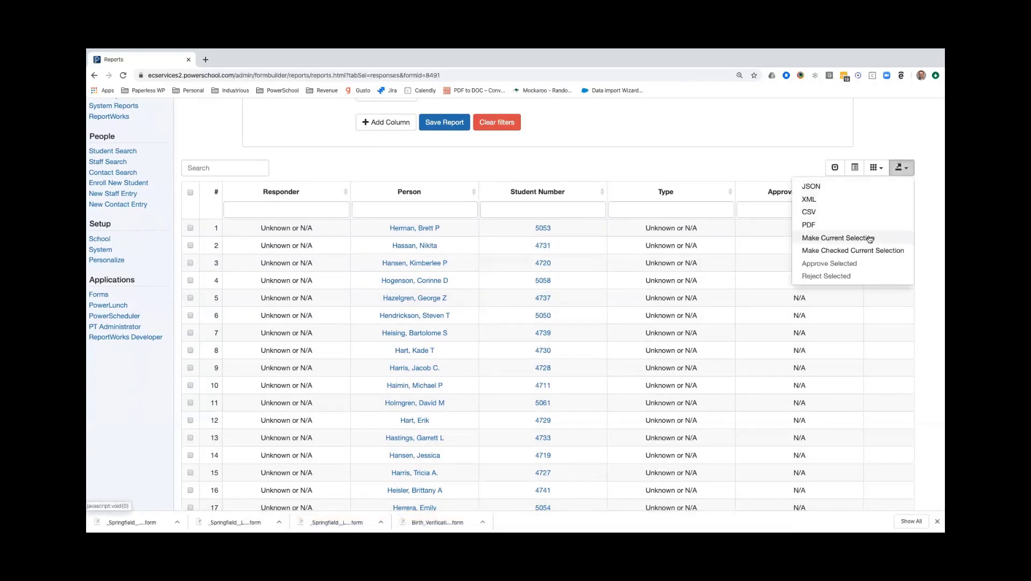
{"action": "left_click", "coordinate": [842, 238]}
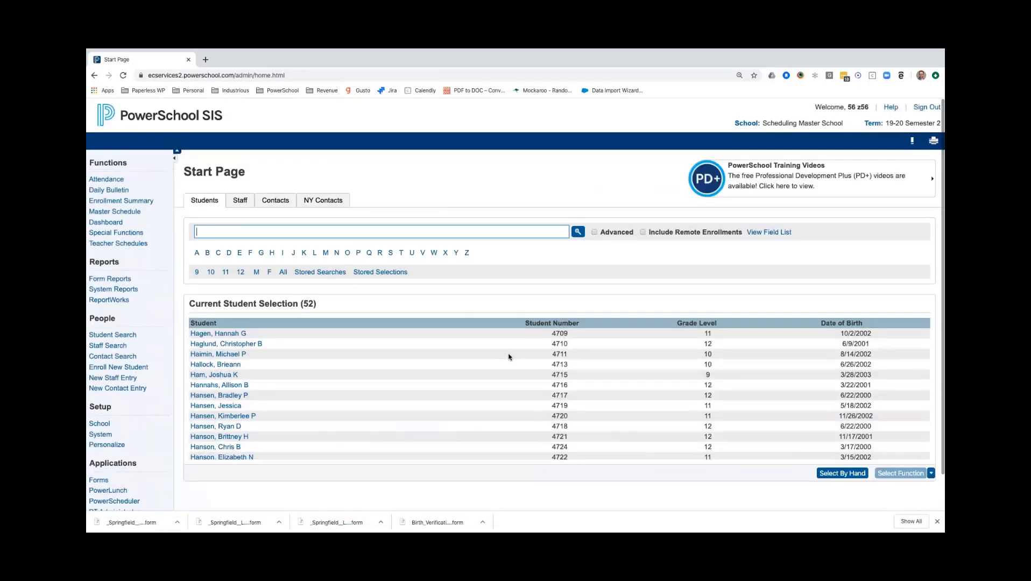
{"action": "scroll", "coordinate": [508, 357], "scroll_direction": "down", "scroll_amount": 1}
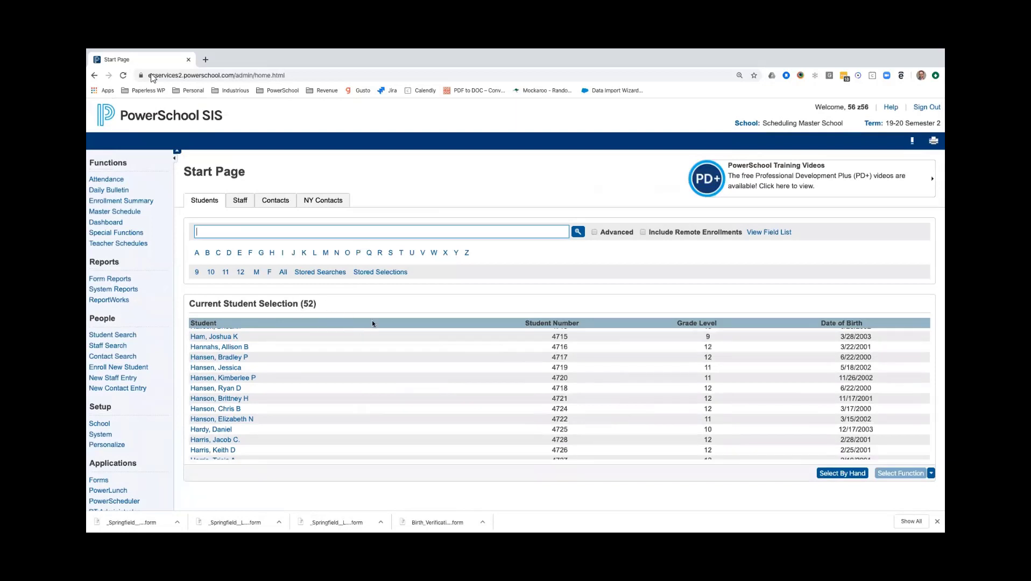
{"action": "scroll", "coordinate": [346, 374], "scroll_direction": "up", "scroll_amount": 1}
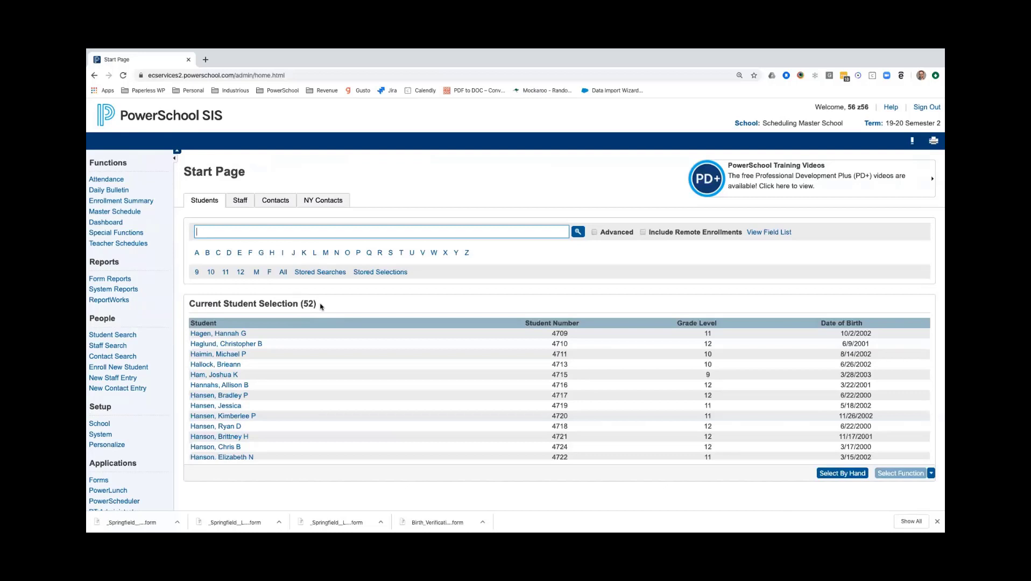
Return to the form reports and open the Student Change of Address responses.
{"action": "left_click", "coordinate": [129, 280]}
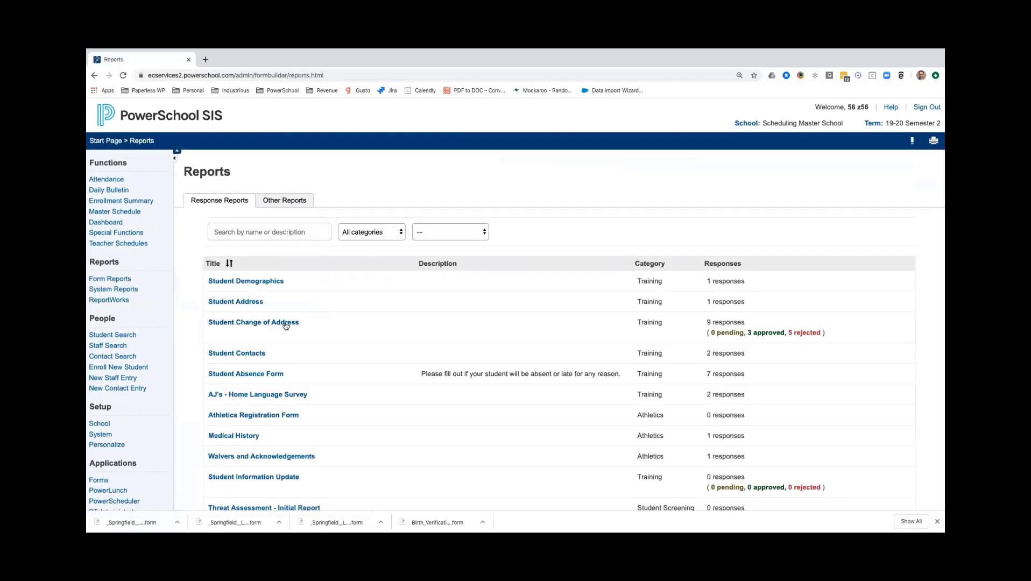
{"action": "left_click", "coordinate": [285, 324]}
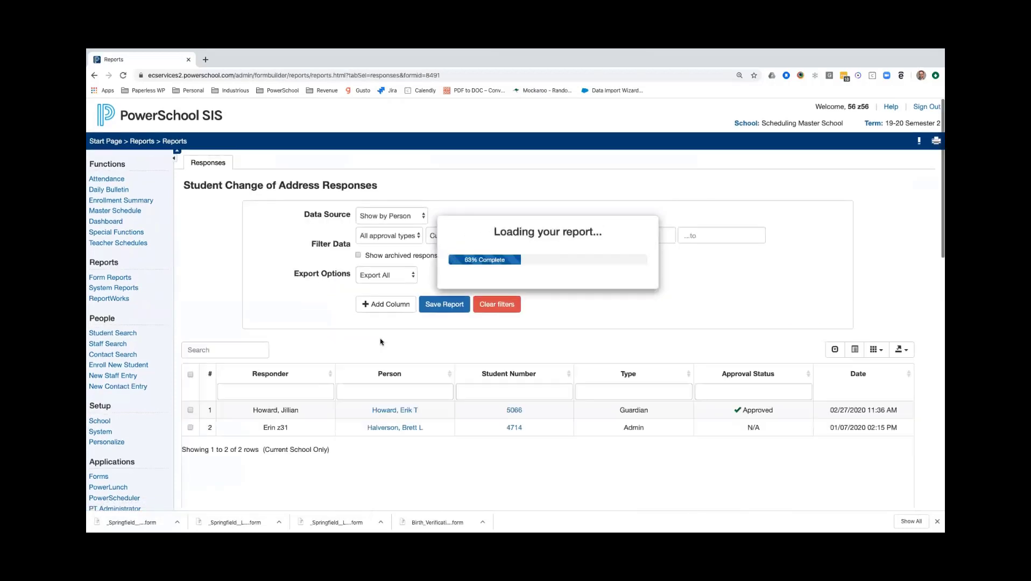
{"action": "scroll", "coordinate": [671, 318], "scroll_direction": "down", "scroll_amount": 1}
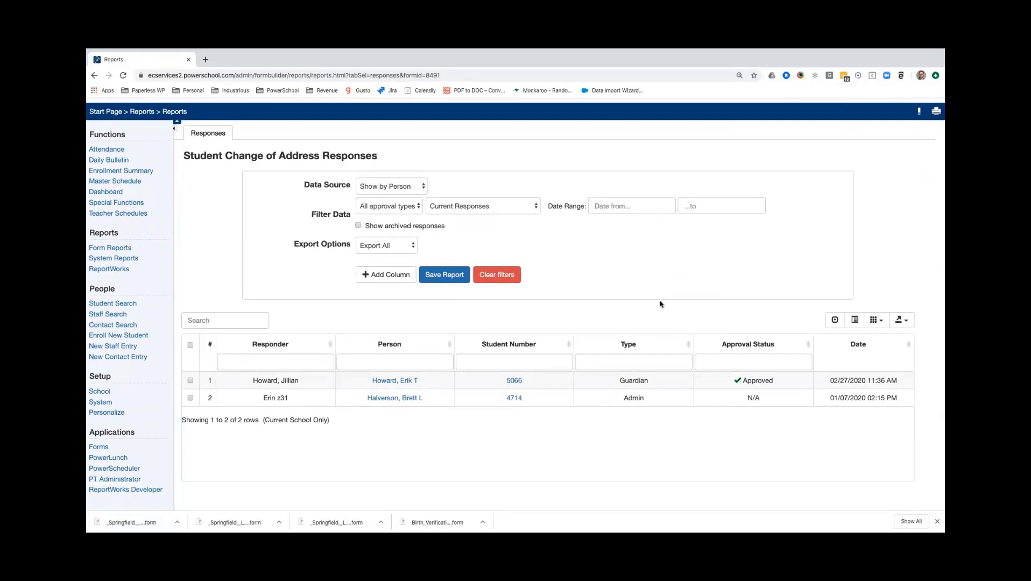
{"action": "scroll", "coordinate": [642, 256], "scroll_direction": "down", "scroll_amount": 1}
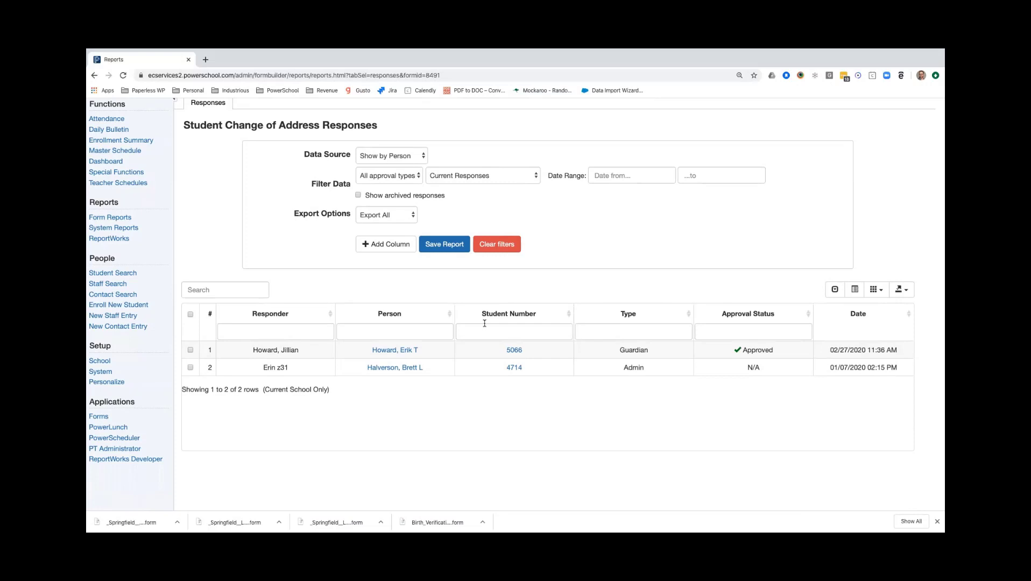
Add the form elements New State and New City as columns to the report.
{"action": "left_click", "coordinate": [387, 248]}
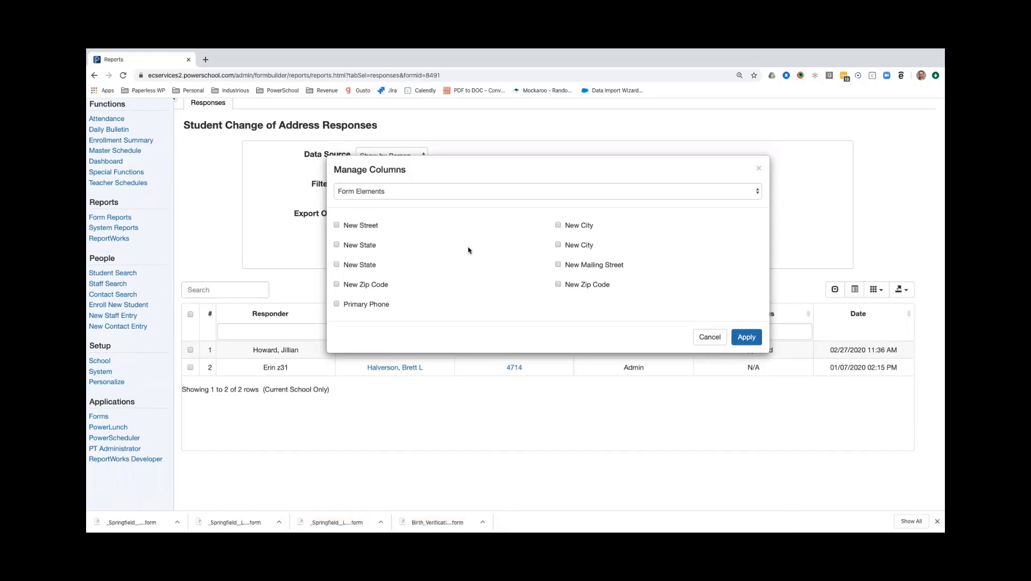
{"action": "left_click", "coordinate": [361, 247]}
{"action": "left_click", "coordinate": [575, 227]}
{"action": "left_click", "coordinate": [741, 338]}
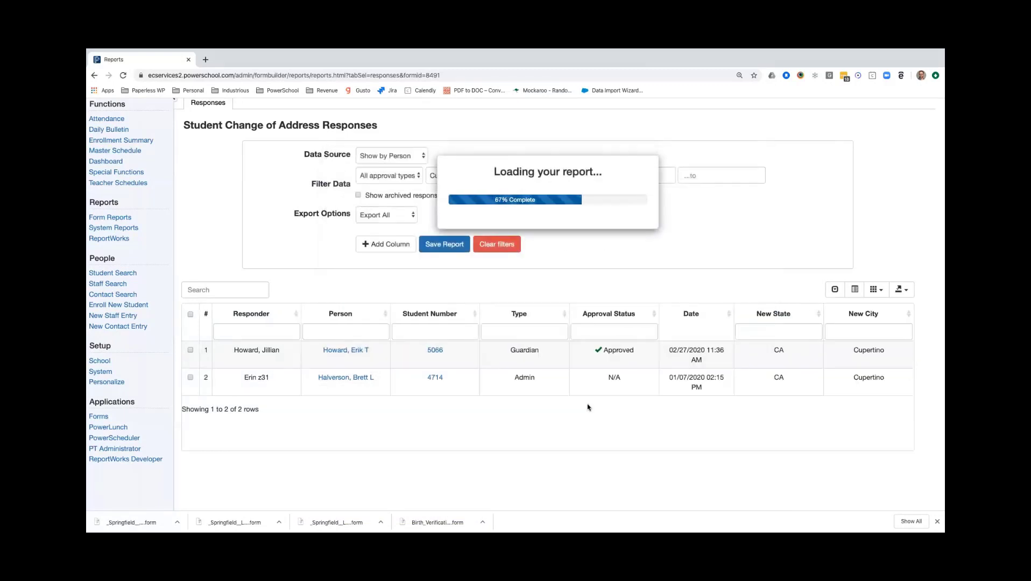
Examine the New State and New City values with the data source on Show by Response, and return it to Show by Person.
{"action": "scroll", "coordinate": [588, 409], "scroll_direction": "down", "scroll_amount": 2}
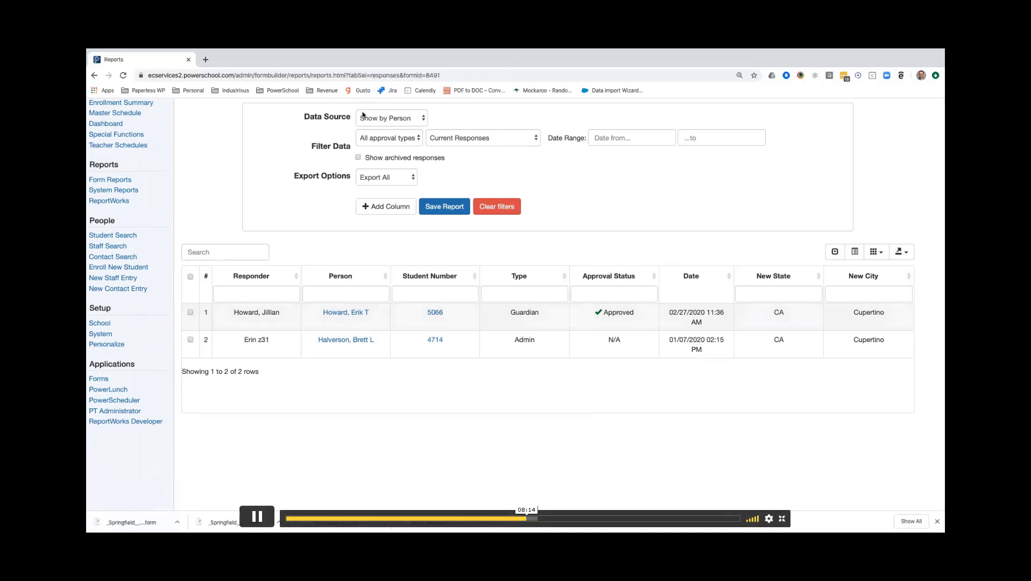
{"action": "left_click", "coordinate": [395, 118]}
{"action": "left_click", "coordinate": [395, 128]}
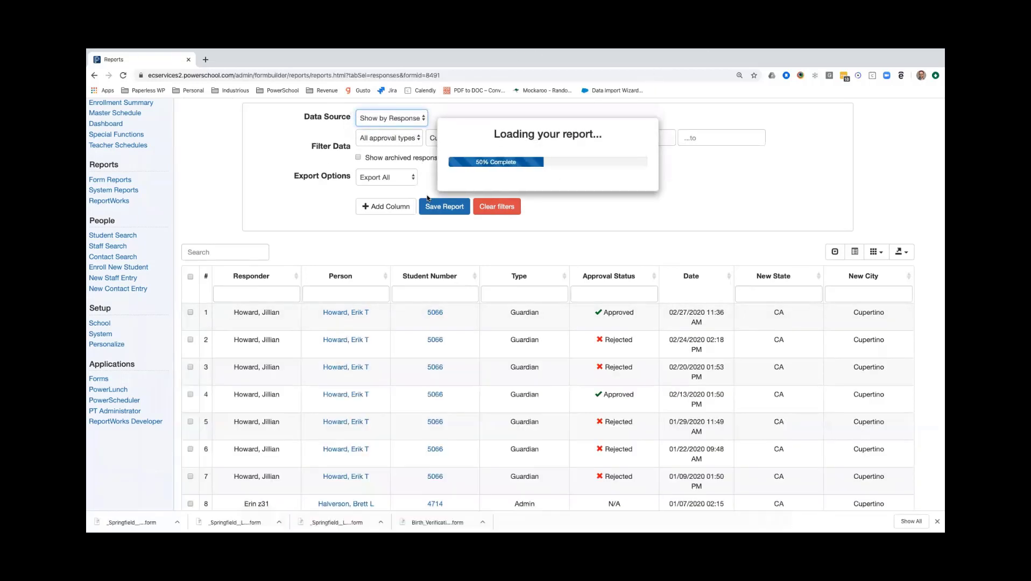
{"action": "scroll", "coordinate": [828, 403], "scroll_direction": "down", "scroll_amount": 3}
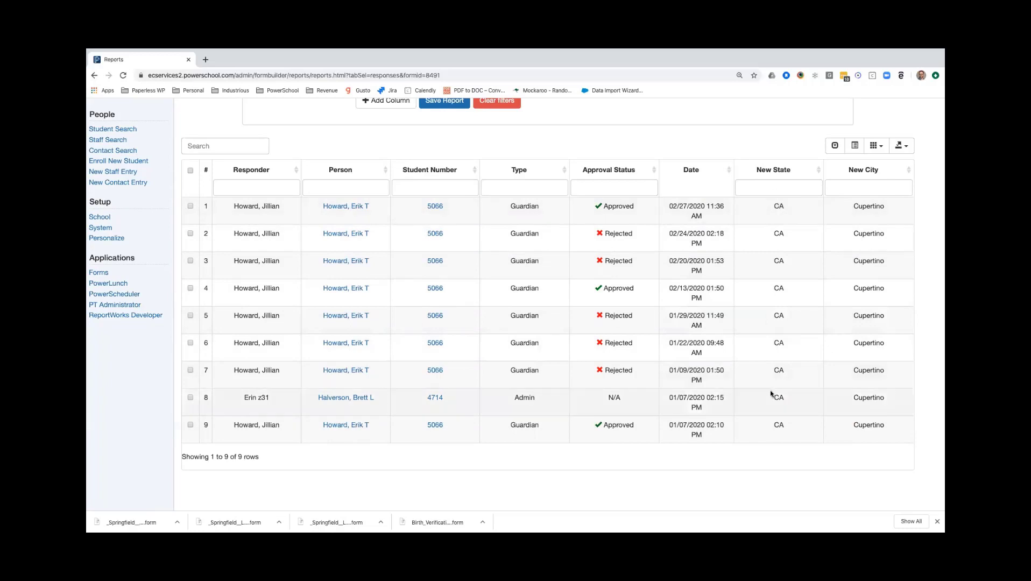
{"action": "scroll", "coordinate": [629, 308], "scroll_direction": "up", "scroll_amount": 2}
{"action": "scroll", "coordinate": [629, 308], "scroll_direction": "up", "scroll_amount": 2}
{"action": "left_click", "coordinate": [391, 163]}
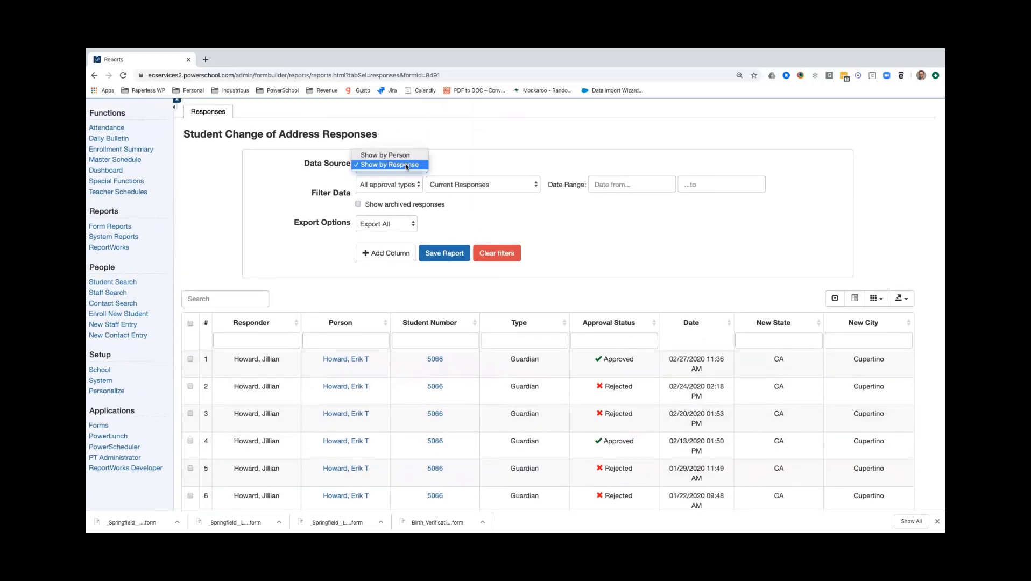
{"action": "left_click", "coordinate": [410, 157]}
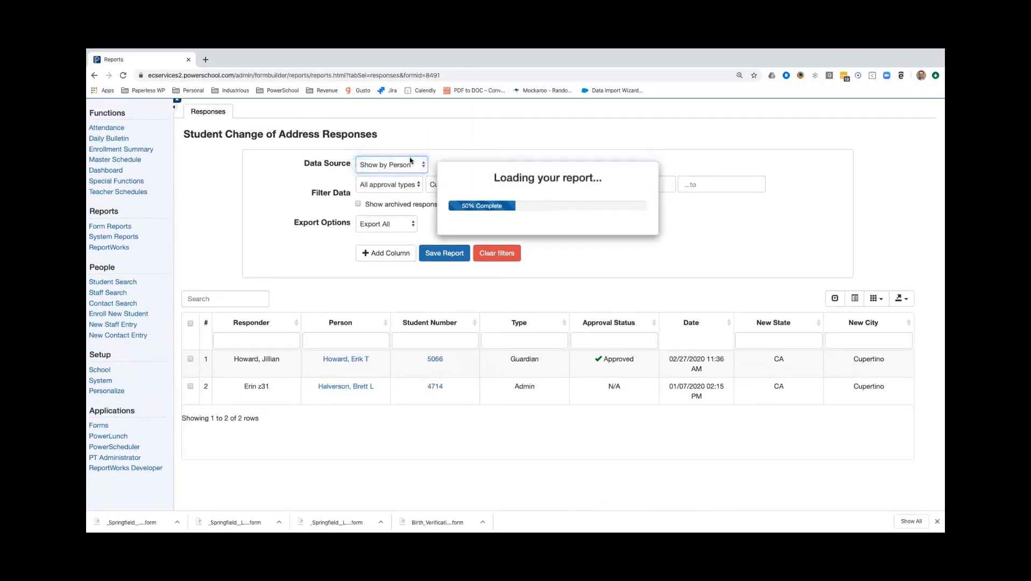
Add the PowerSchool fields Alert_Discipline and Alert_Medical as columns to the report.
{"action": "left_click", "coordinate": [385, 254]}
{"action": "left_click", "coordinate": [594, 198]}
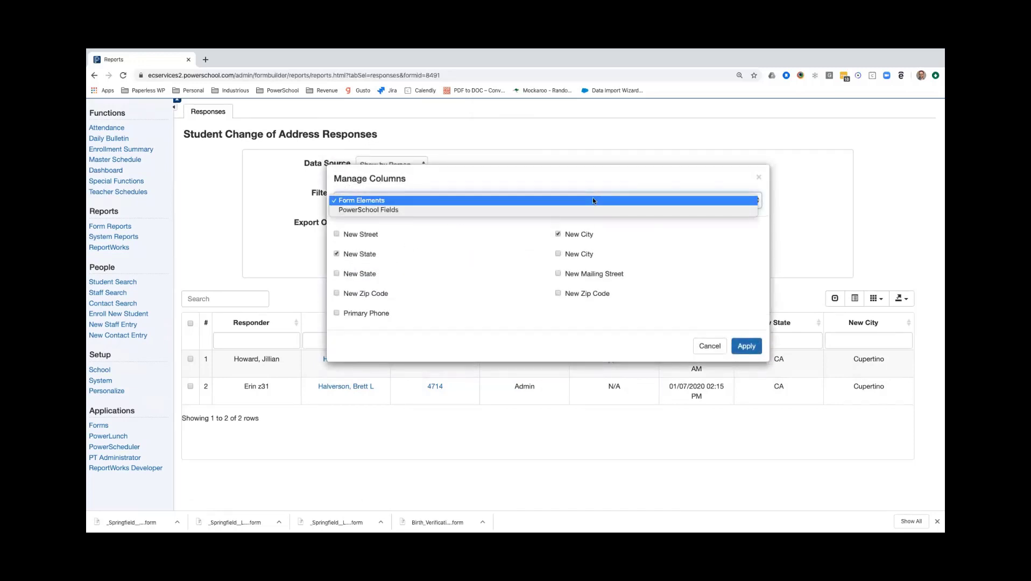
{"action": "left_click", "coordinate": [491, 211]}
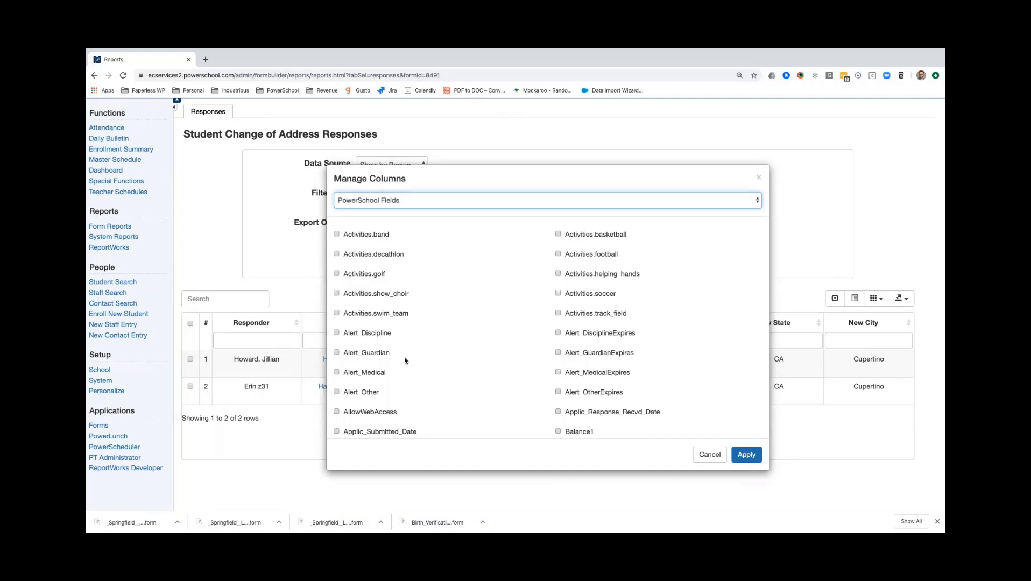
{"action": "left_click", "coordinate": [380, 338]}
{"action": "left_click", "coordinate": [372, 374]}
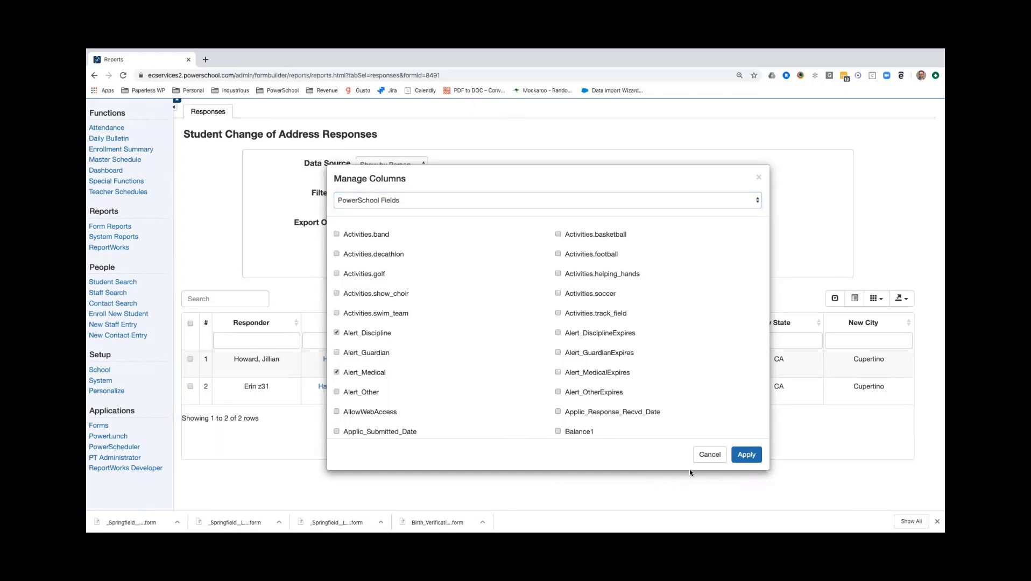
{"action": "left_click", "coordinate": [746, 455]}
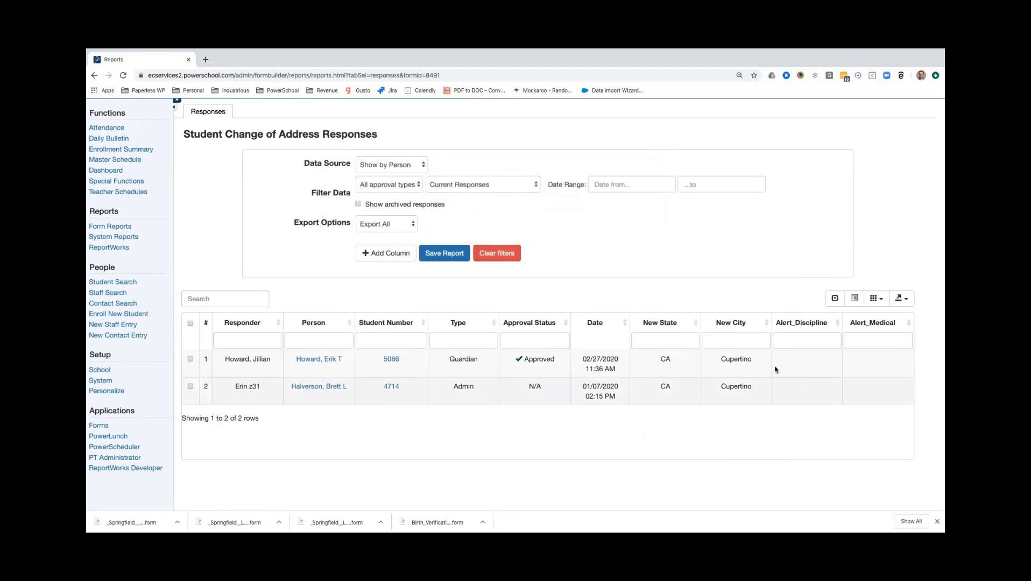
Add the PowerSchool fields DOB, Emerg_Contact_1, Emerg_Phone_1, Gender and Grade_Level as columns to the report.
{"action": "left_click", "coordinate": [387, 254]}
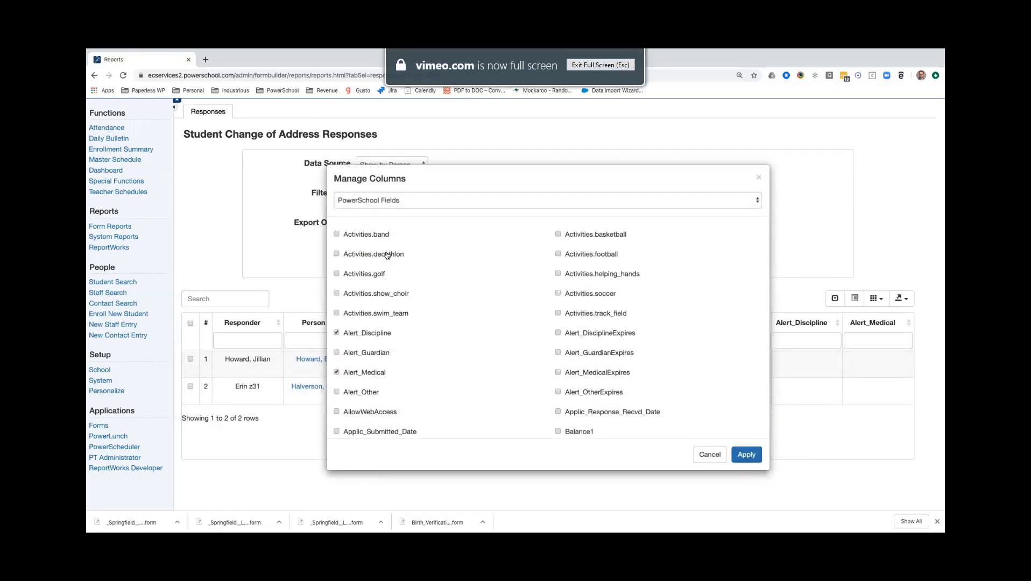
{"action": "scroll", "coordinate": [465, 345], "scroll_direction": "down", "scroll_amount": 5}
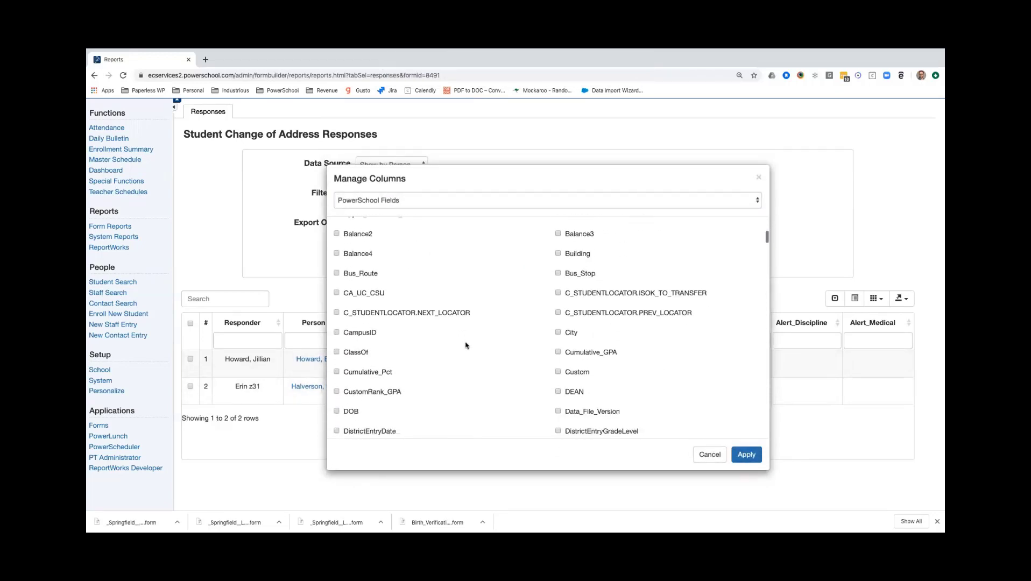
{"action": "left_click", "coordinate": [368, 350]}
{"action": "scroll", "coordinate": [476, 365], "scroll_direction": "down", "scroll_amount": 5}
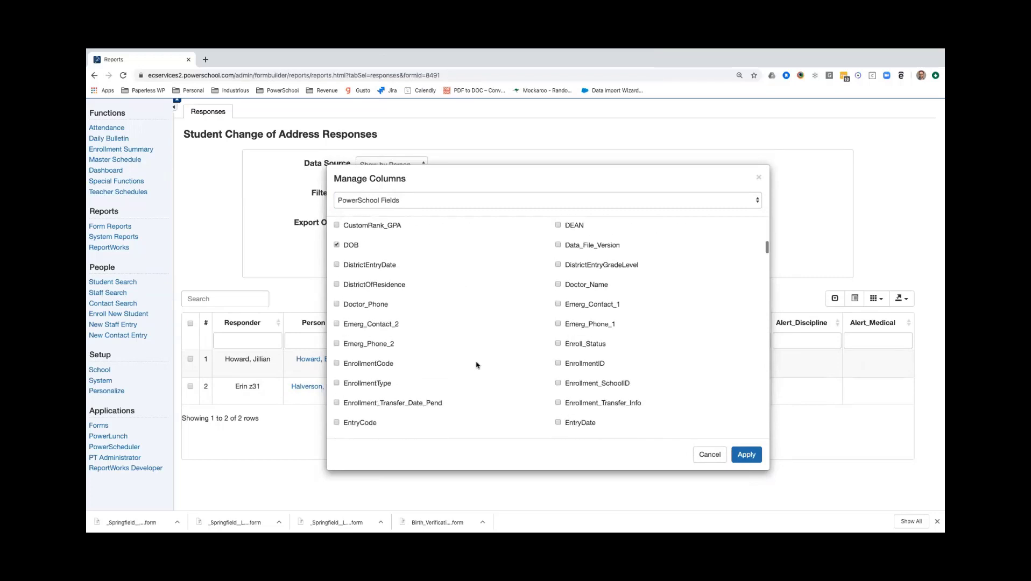
{"action": "left_click", "coordinate": [587, 305]}
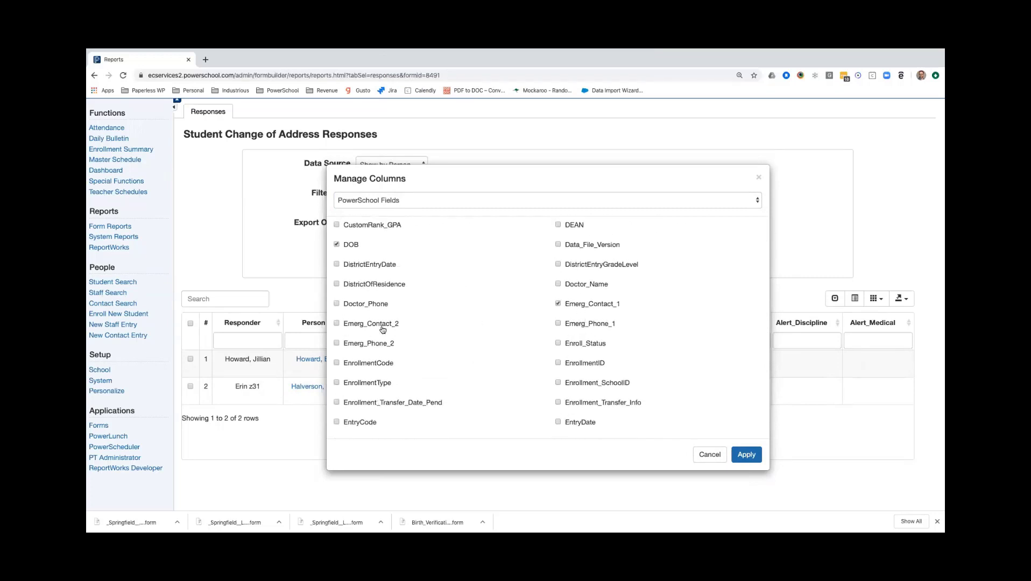
{"action": "left_click", "coordinate": [583, 325]}
{"action": "scroll", "coordinate": [518, 371], "scroll_direction": "down", "scroll_amount": 4}
{"action": "scroll", "coordinate": [516, 371], "scroll_direction": "down", "scroll_amount": 3}
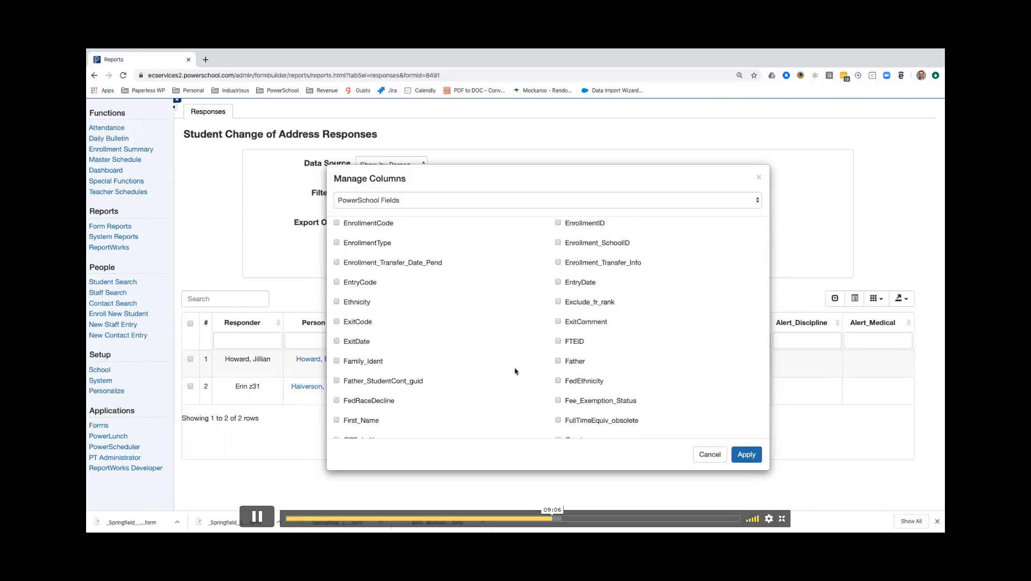
{"action": "scroll", "coordinate": [515, 370], "scroll_direction": "down", "scroll_amount": 4}
{"action": "scroll", "coordinate": [457, 385], "scroll_direction": "down", "scroll_amount": 3}
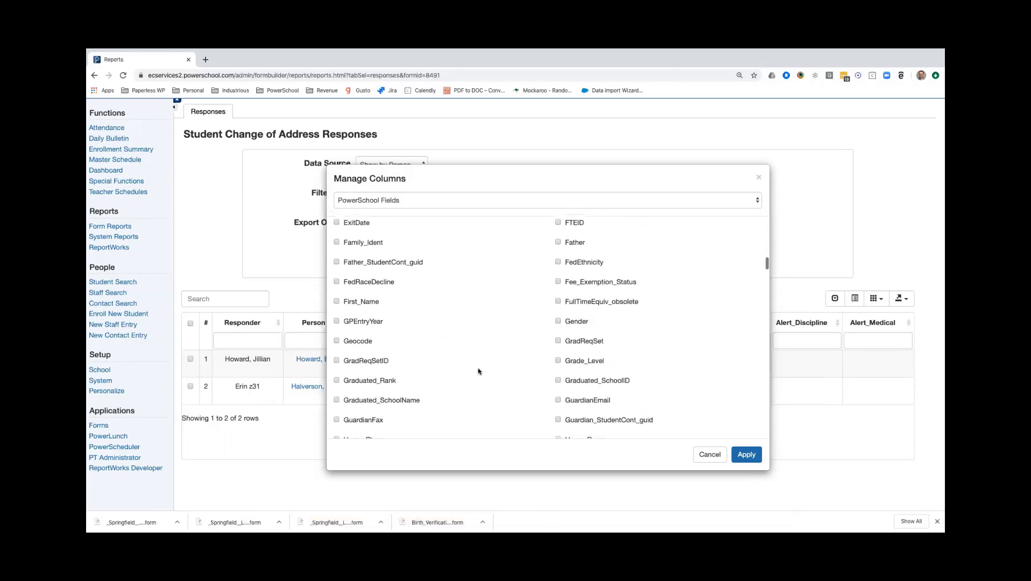
{"action": "left_click", "coordinate": [571, 323]}
{"action": "scroll", "coordinate": [498, 365], "scroll_direction": "down", "scroll_amount": 2}
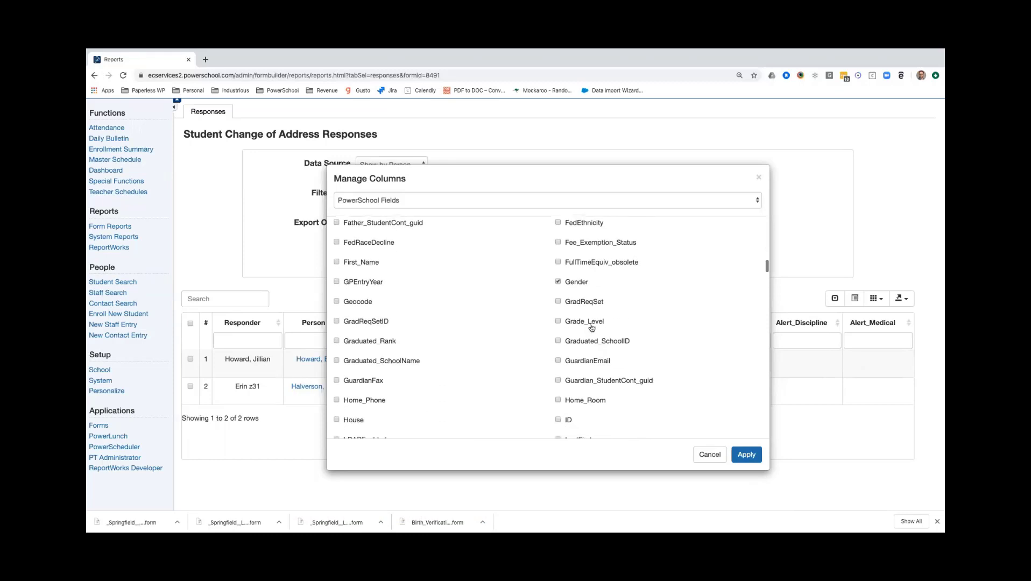
{"action": "left_click", "coordinate": [746, 455]}
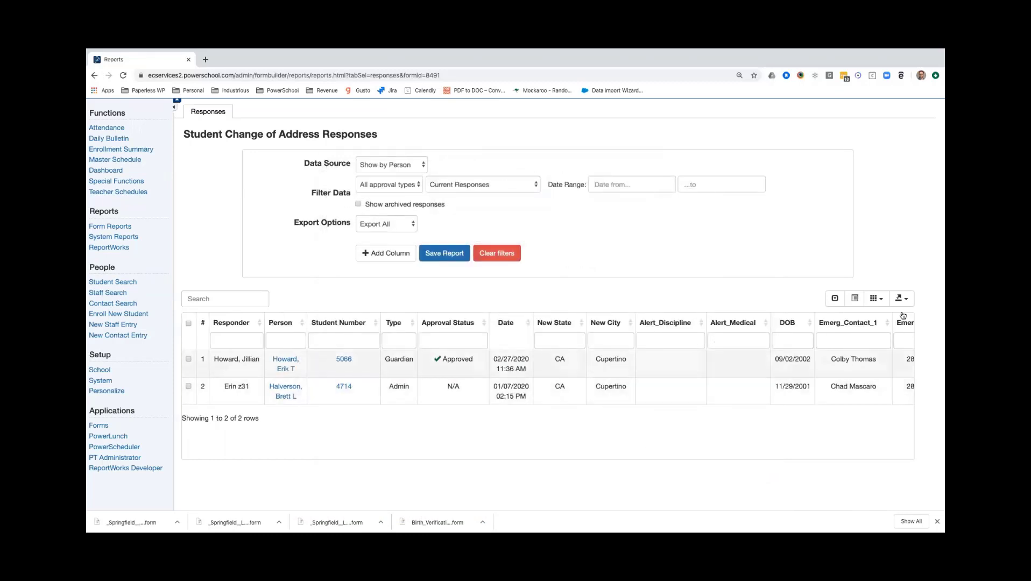
Hide the Alert_Discipline and Alert_Medical columns from the report table.
{"action": "left_click", "coordinate": [876, 300]}
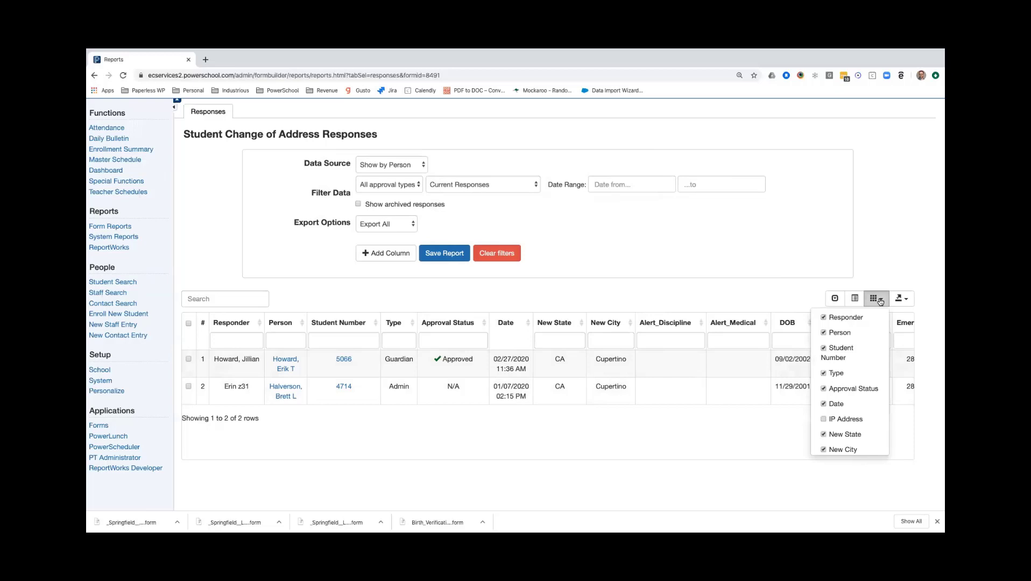
{"action": "scroll", "coordinate": [864, 416], "scroll_direction": "down", "scroll_amount": 3}
{"action": "left_click", "coordinate": [850, 409]}
{"action": "left_click", "coordinate": [849, 418]}
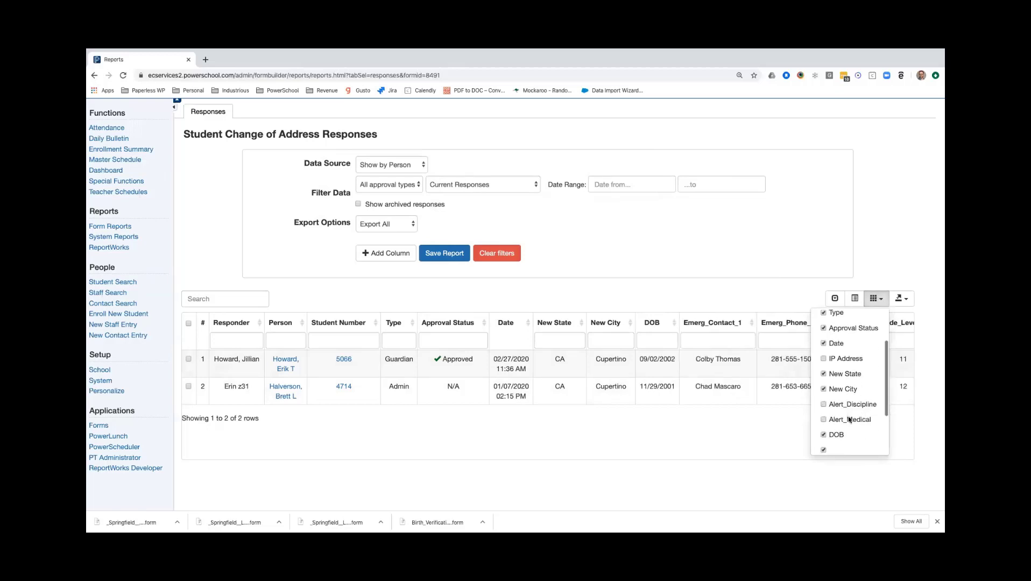
{"action": "left_click", "coordinate": [662, 440]}
Hide the Approval Status and Type columns from the report table.
{"action": "scroll", "coordinate": [677, 429], "scroll_direction": "down", "scroll_amount": 1}
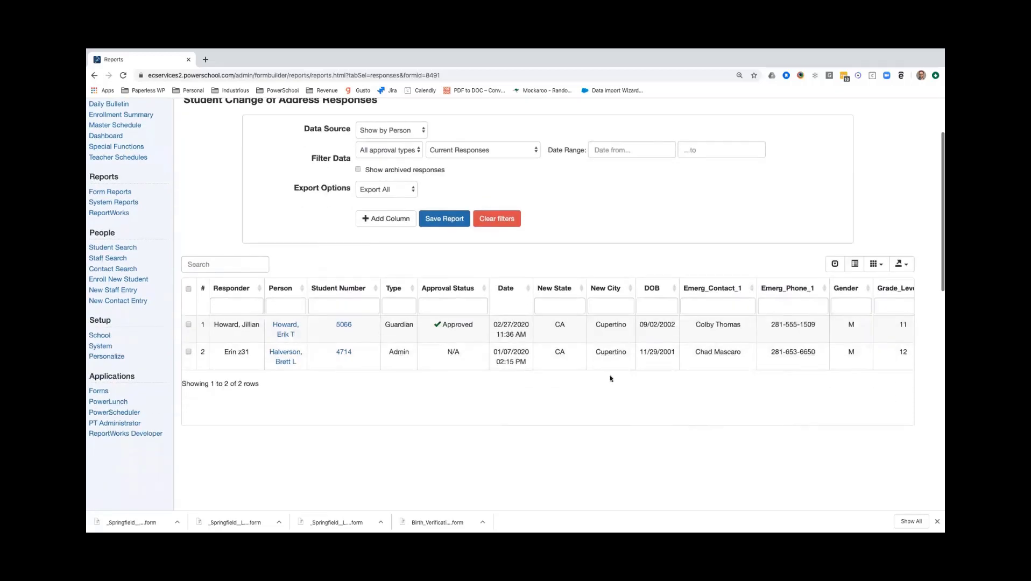
{"action": "scroll", "coordinate": [613, 286], "scroll_direction": "right", "scroll_amount": 2}
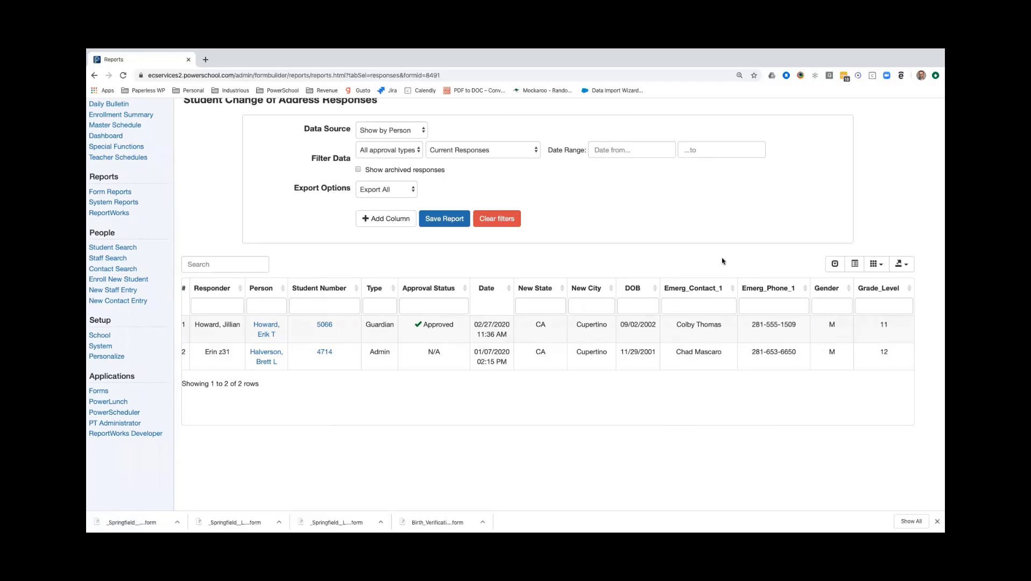
{"action": "left_click_drag", "start_coordinate": [681, 325], "coordinate": [783, 328]}
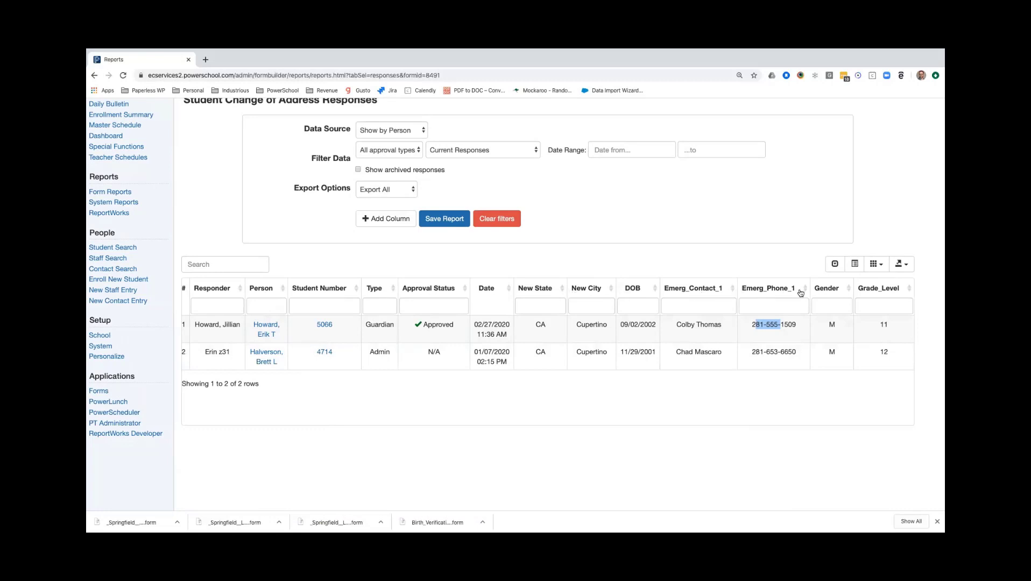
{"action": "left_click", "coordinate": [883, 267]}
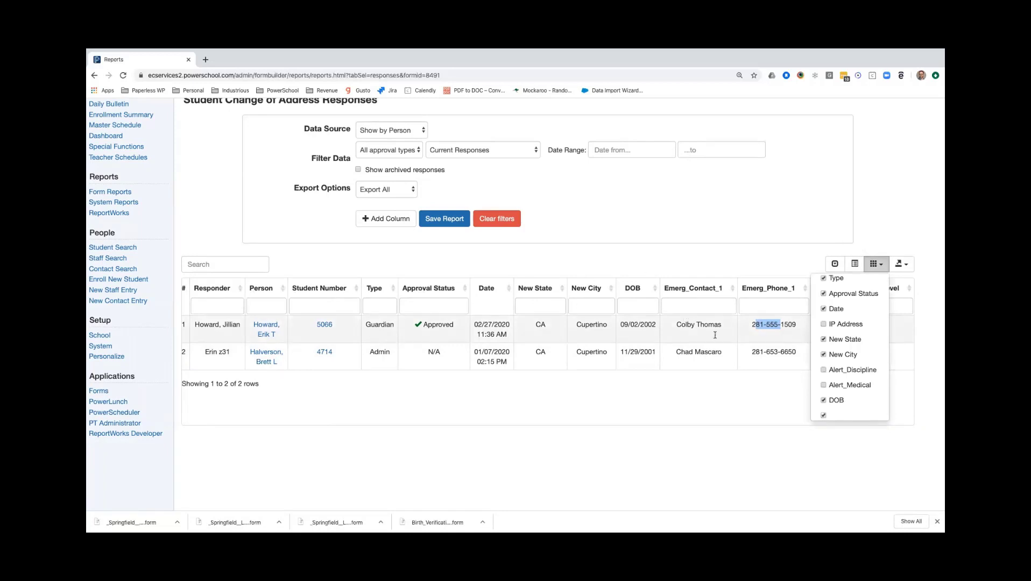
{"action": "left_click", "coordinate": [854, 295]}
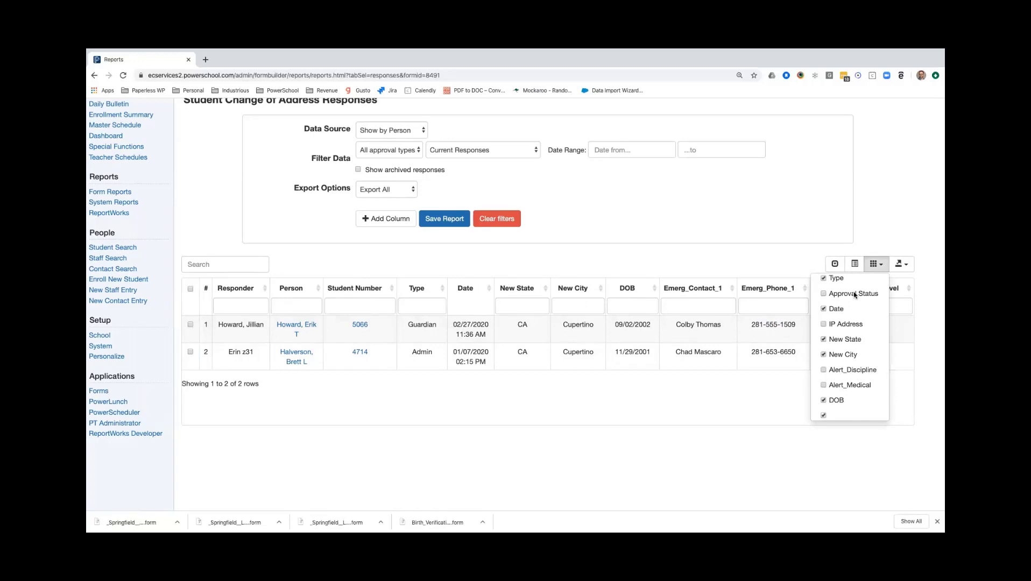
{"action": "left_click", "coordinate": [836, 277]}
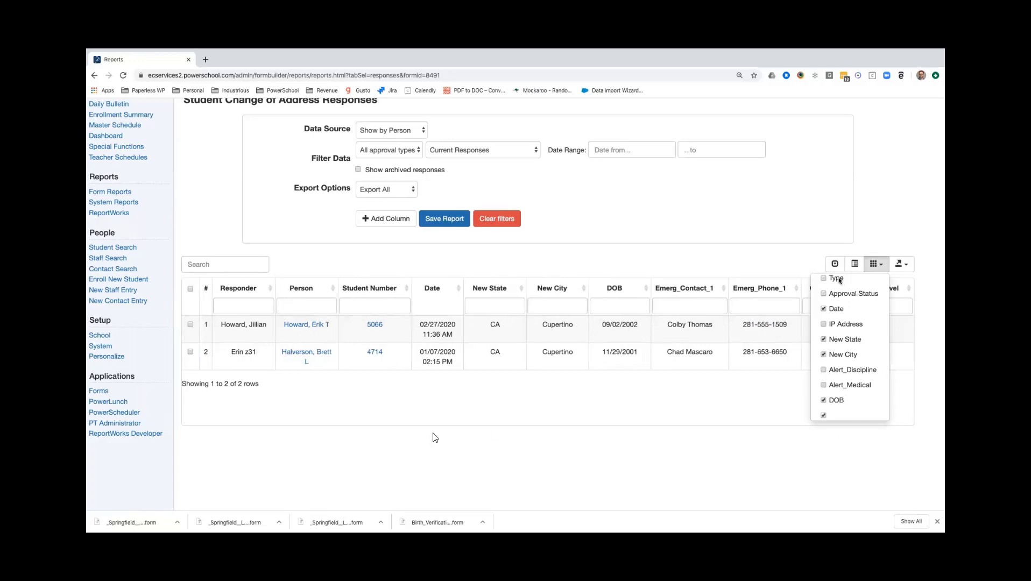
{"action": "left_click", "coordinate": [584, 414]}
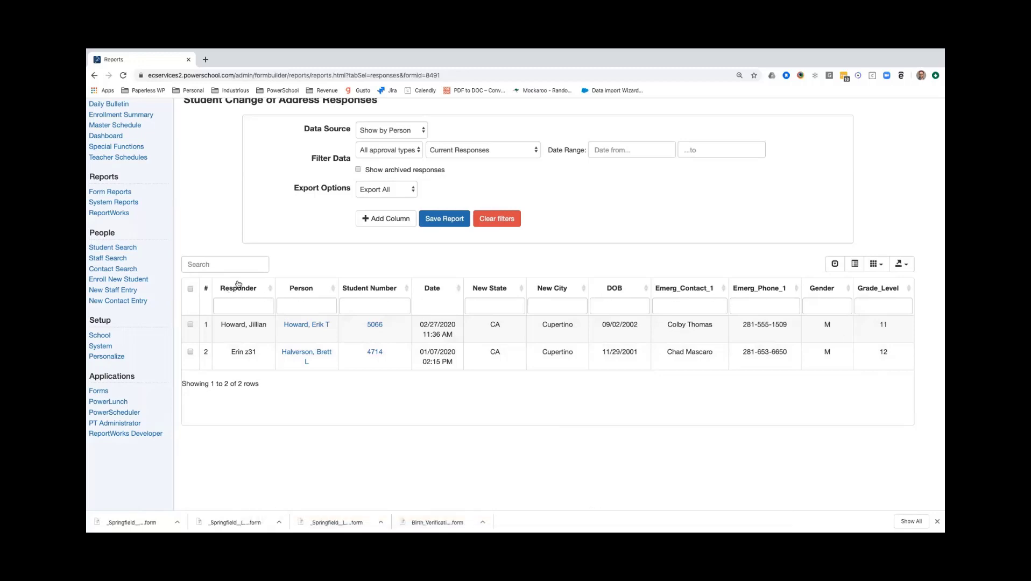
Show the Type column in the report table again.
{"action": "left_click", "coordinate": [878, 264]}
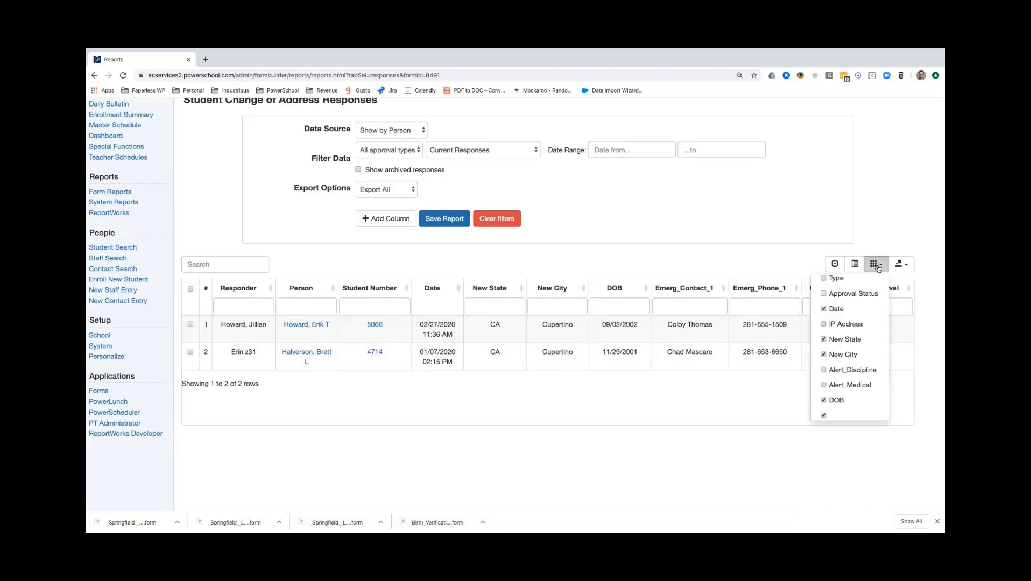
{"action": "scroll", "coordinate": [842, 312], "scroll_direction": "up", "scroll_amount": 1}
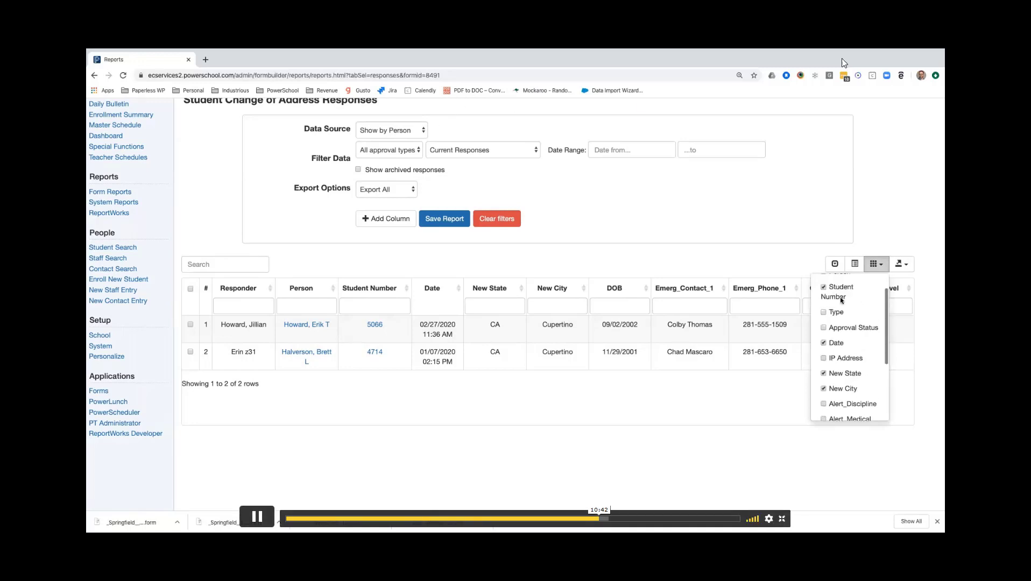
{"action": "left_click", "coordinate": [838, 314]}
{"action": "left_click", "coordinate": [670, 391]}
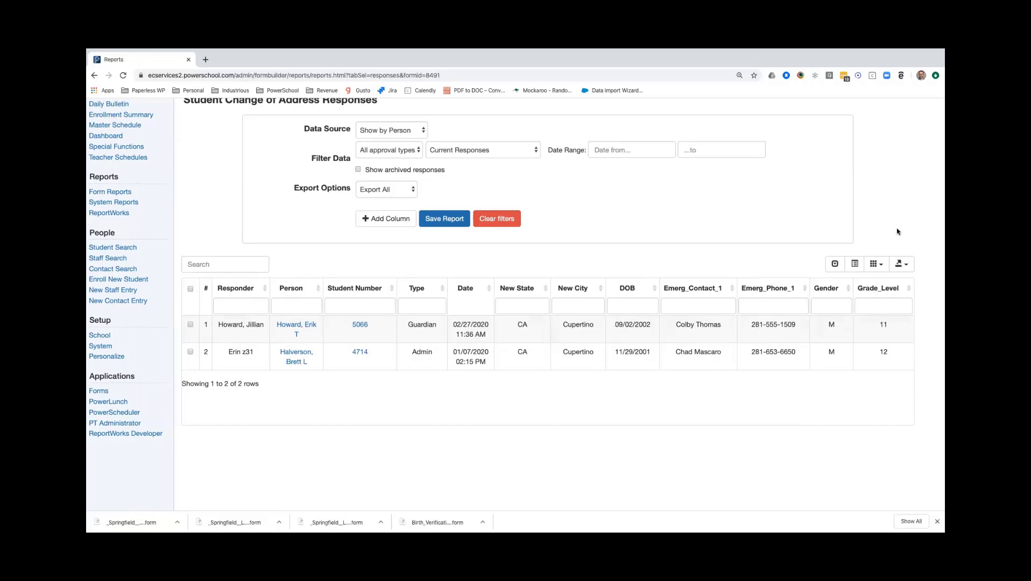
Examine the export formats and current-selection actions offered for the report, and close the list without exporting.
{"action": "left_click", "coordinate": [907, 265]}
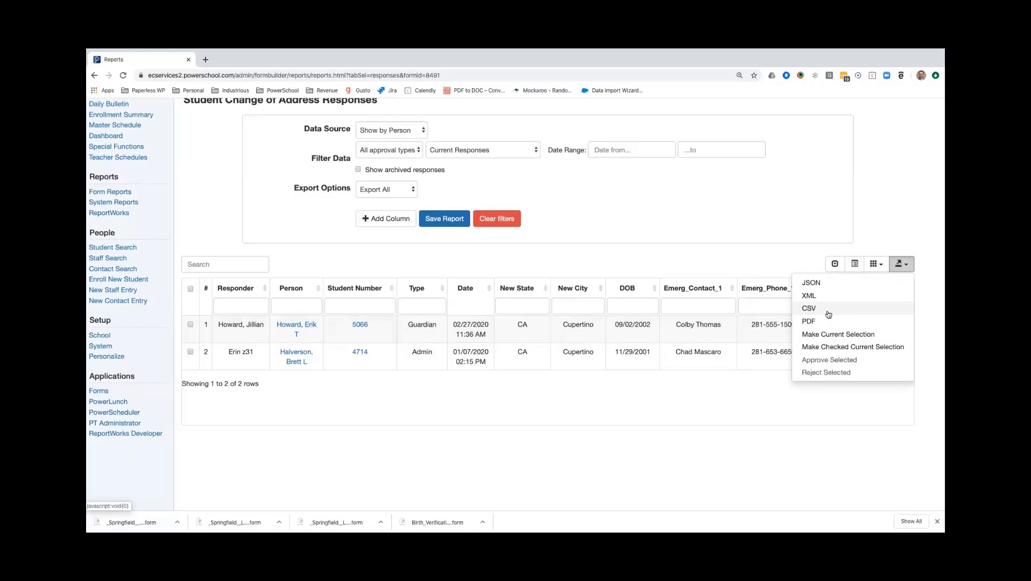
{"action": "left_click", "coordinate": [734, 412]}
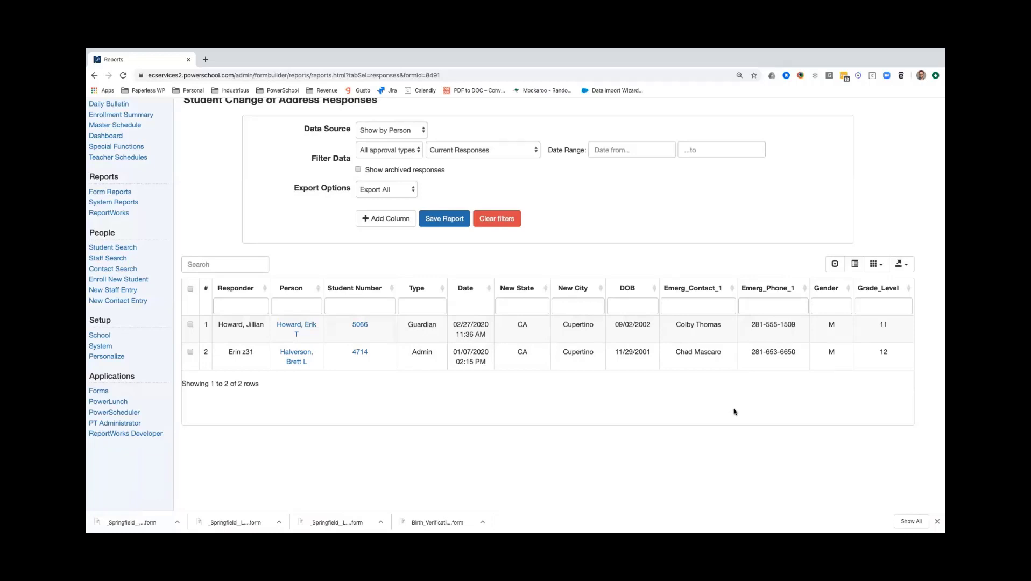